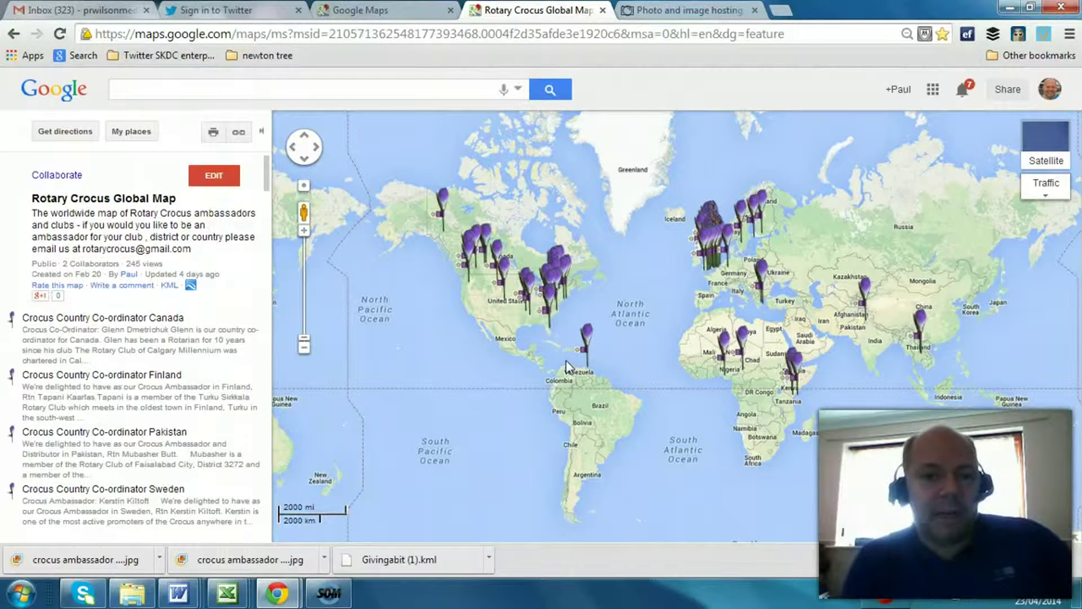
# - View the Canada, Finland, then Pakistan co-ordinator placemarks and switch the map into edit mode
pyautogui.click(509, 261)
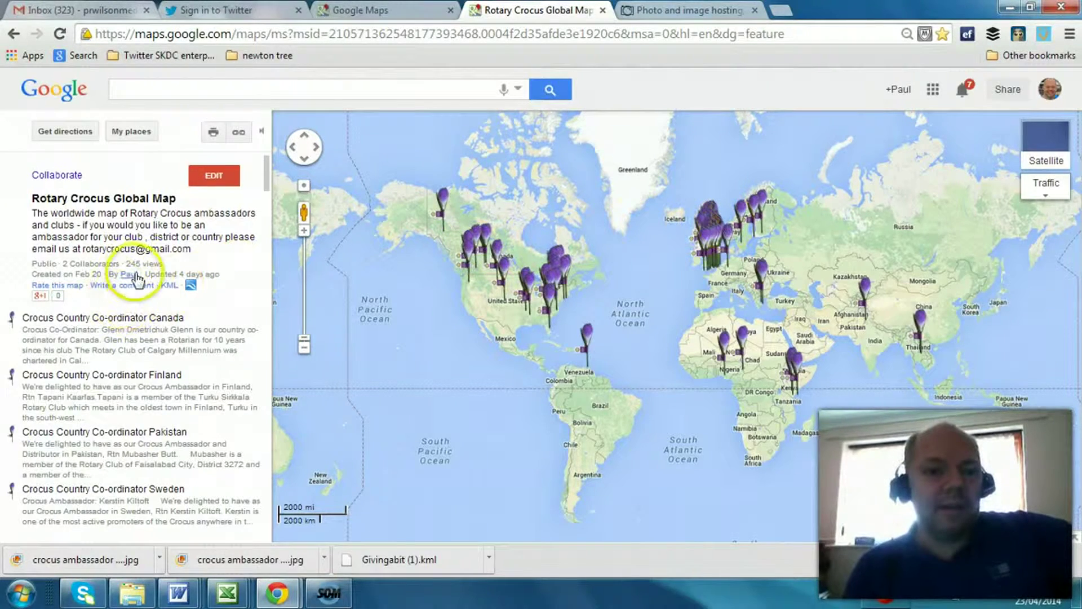
pyautogui.click(122, 326)
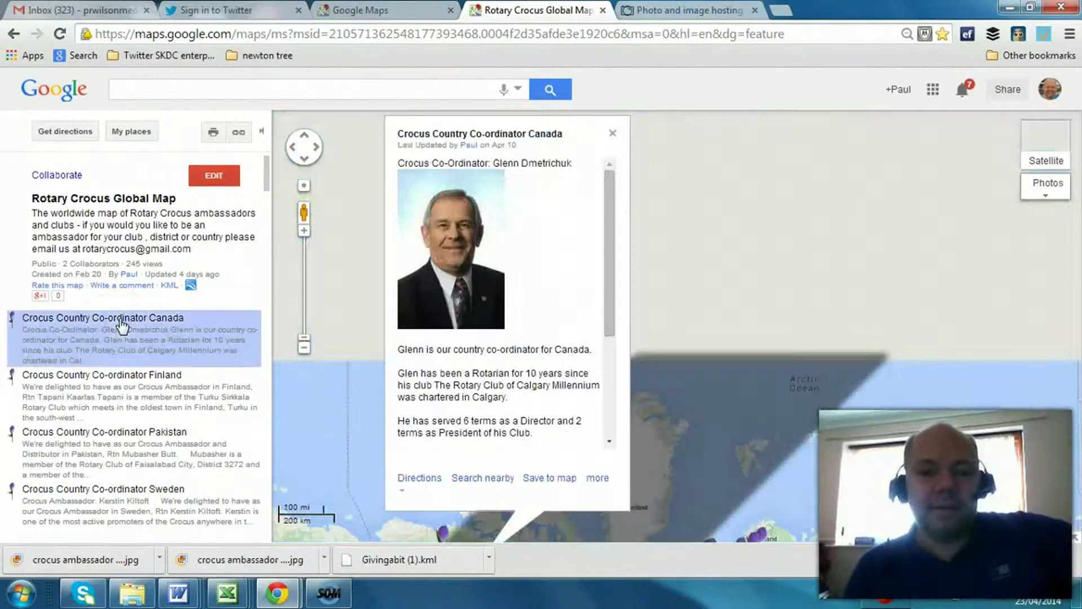
pyautogui.click(119, 378)
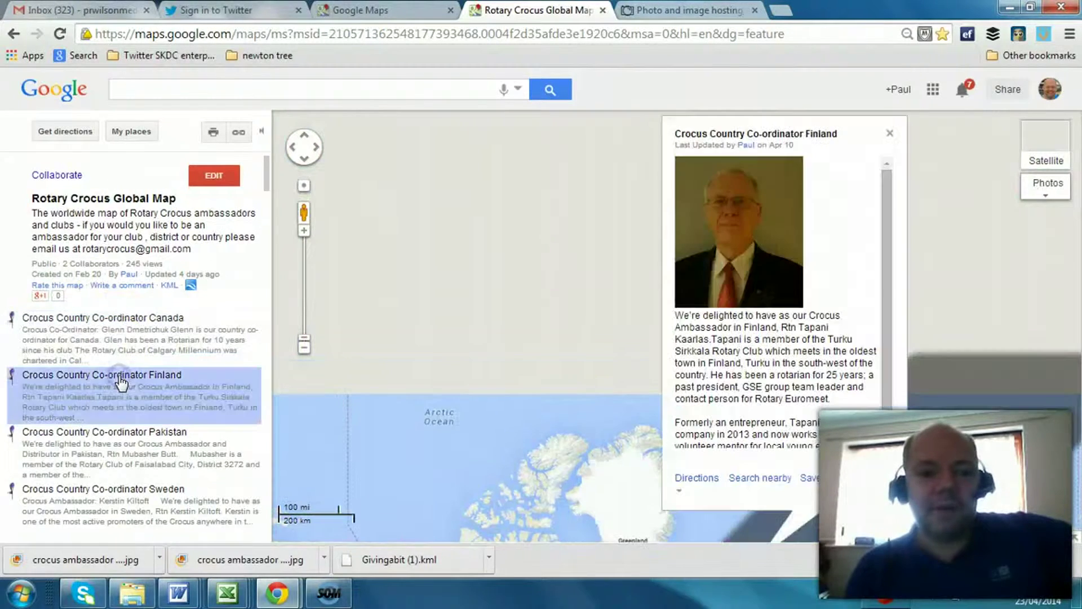
pyautogui.click(123, 435)
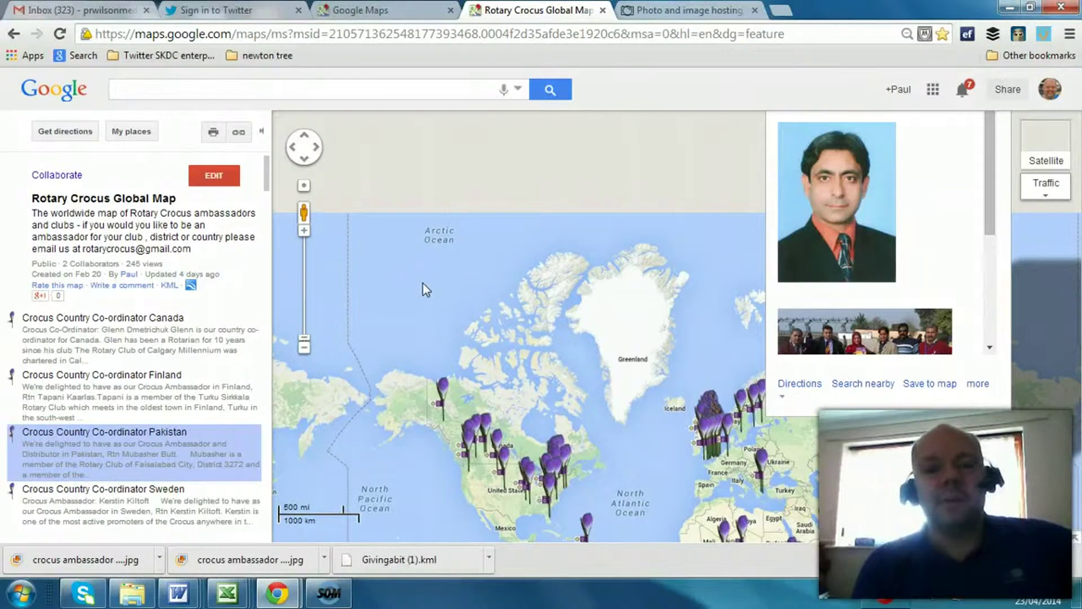
pyautogui.click(261, 264)
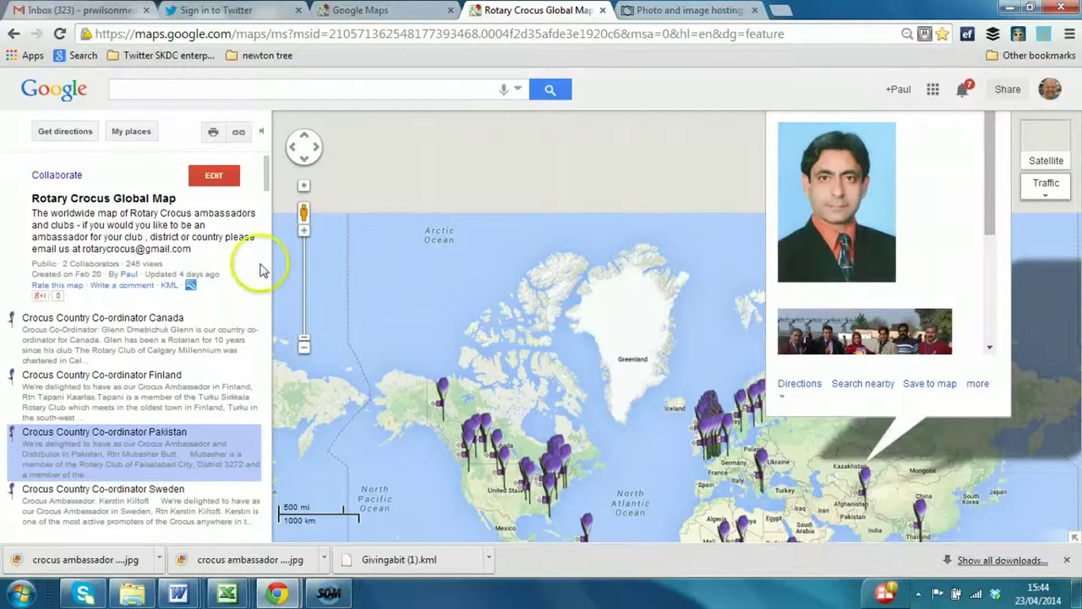
pyautogui.click(210, 175)
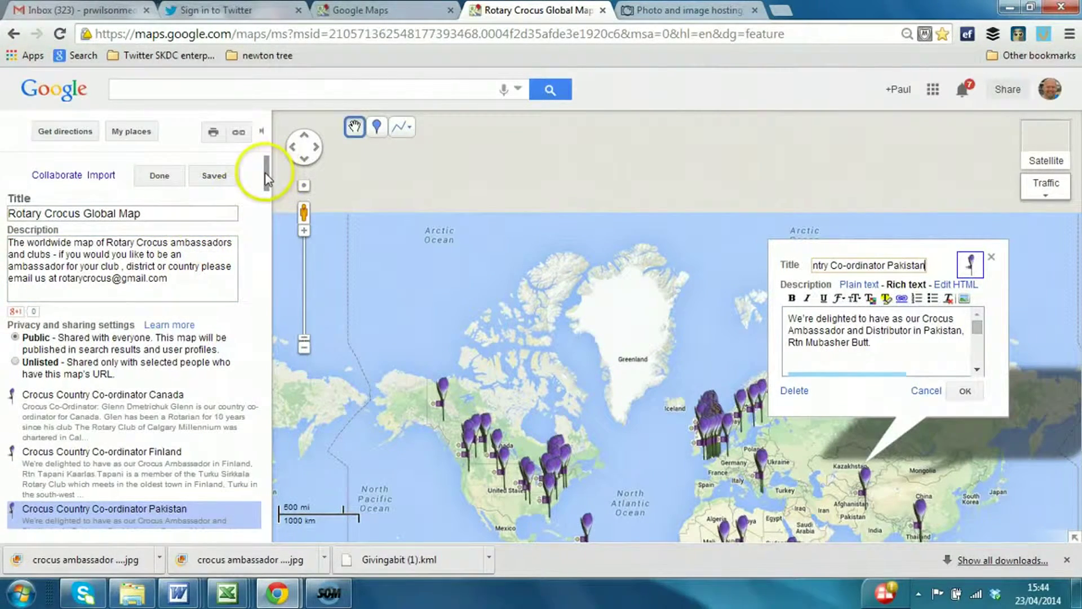
# - Edit the Pakistan marker's title, browse its icon choices, and cancel the custom icon URL prompt
pyautogui.moveTo(267, 179); pyautogui.dragTo(267, 183)
pyautogui.click(845, 266)
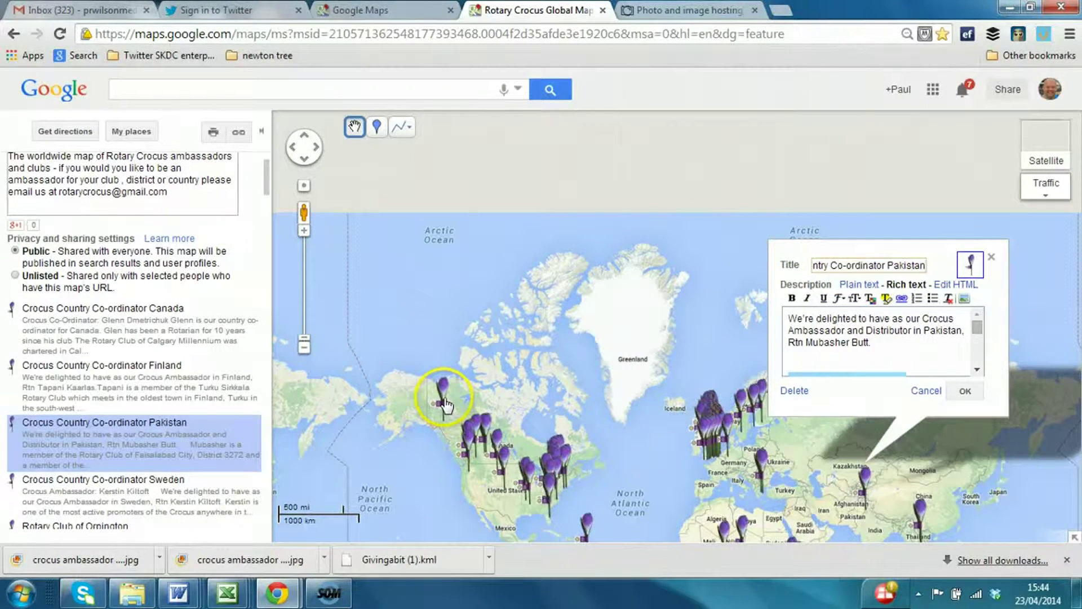
pyautogui.click(970, 262)
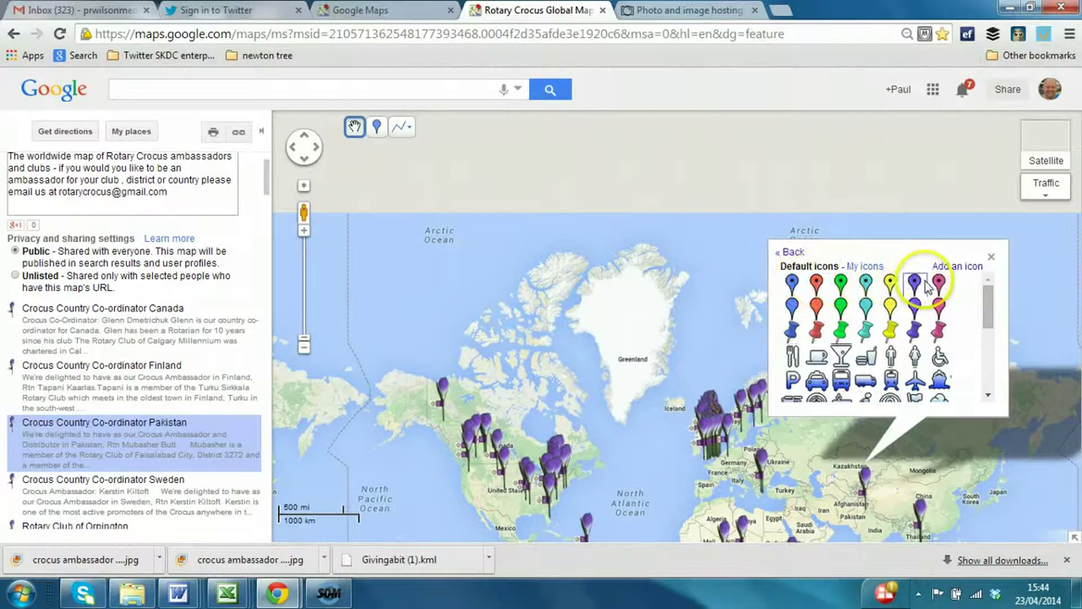
pyautogui.click(953, 267)
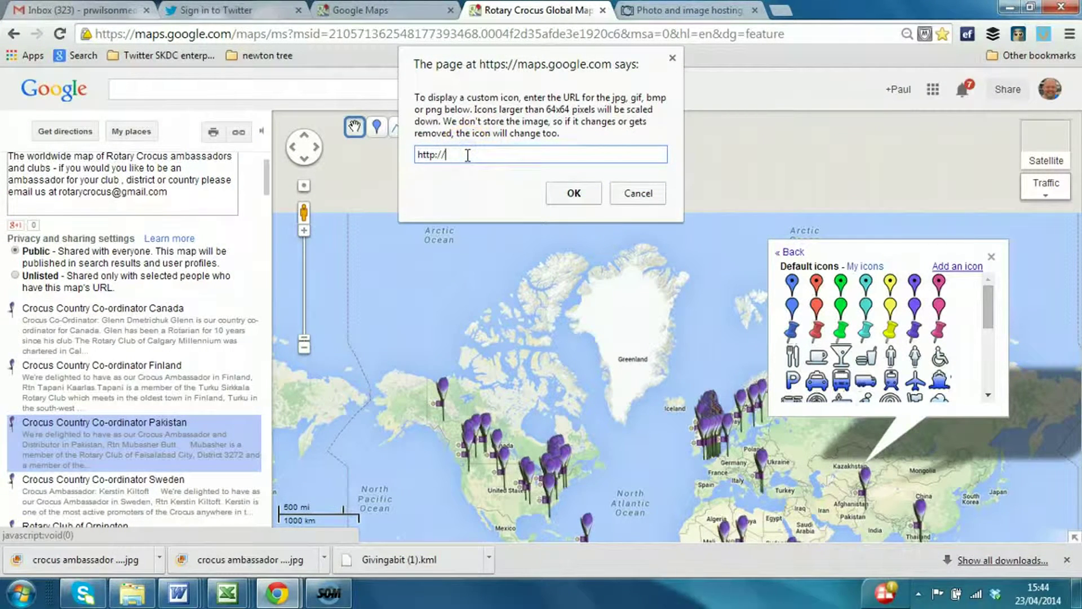
pyautogui.click(636, 193)
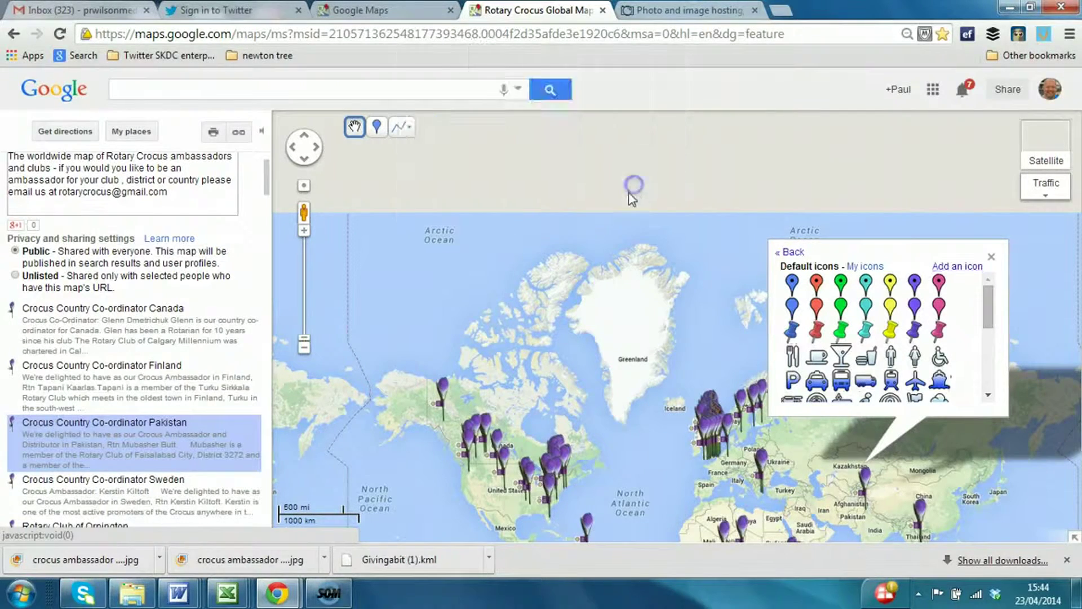
# - Open the Finland placemark, start inserting an image into its description, then go to Photobucket
pyautogui.click(112, 364)
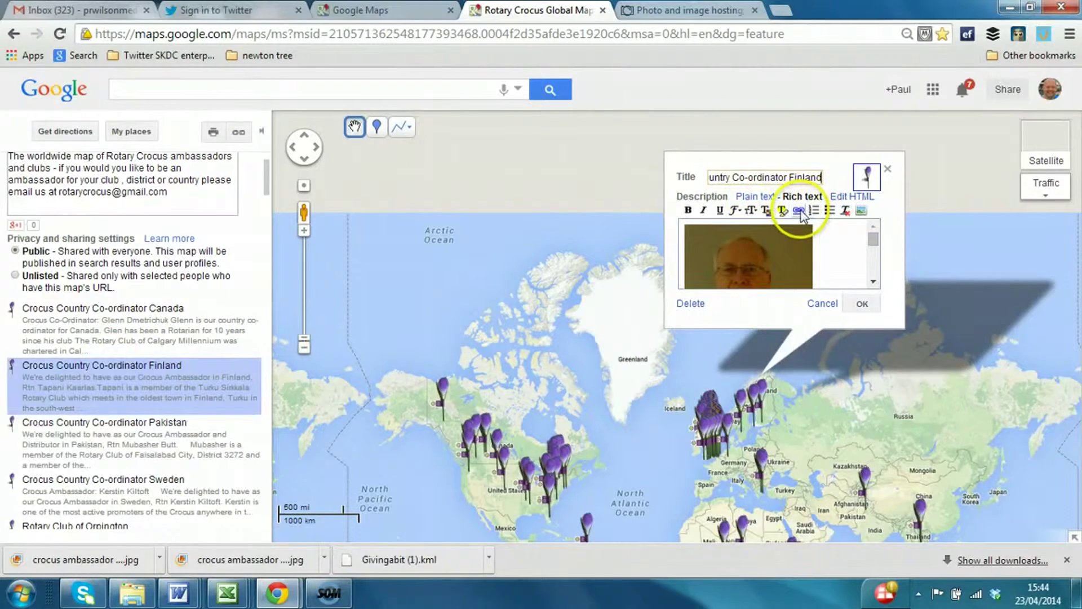
pyautogui.click(861, 210)
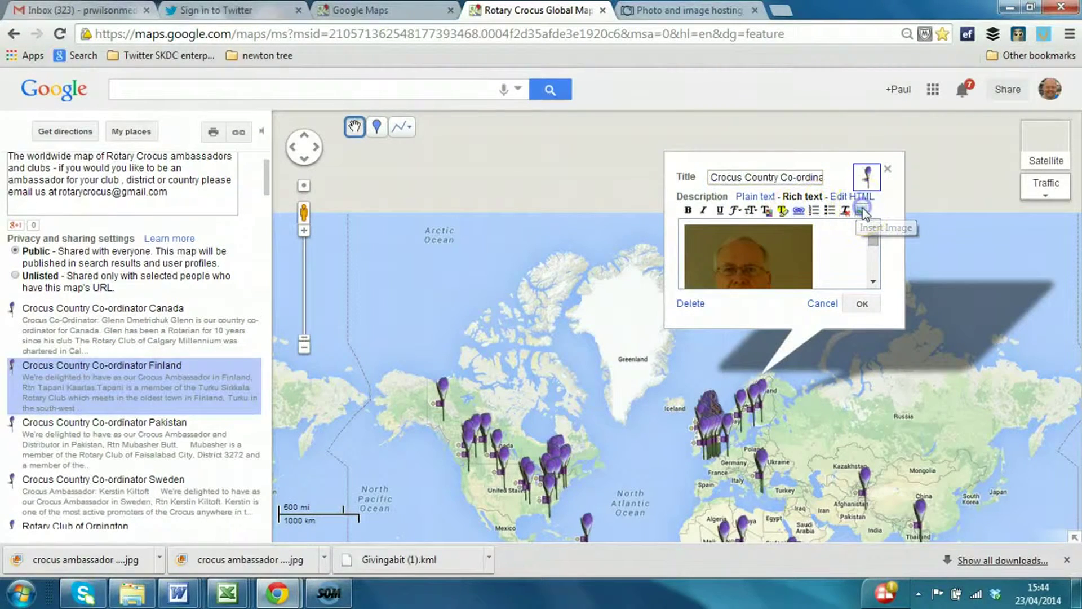
pyautogui.click(485, 131)
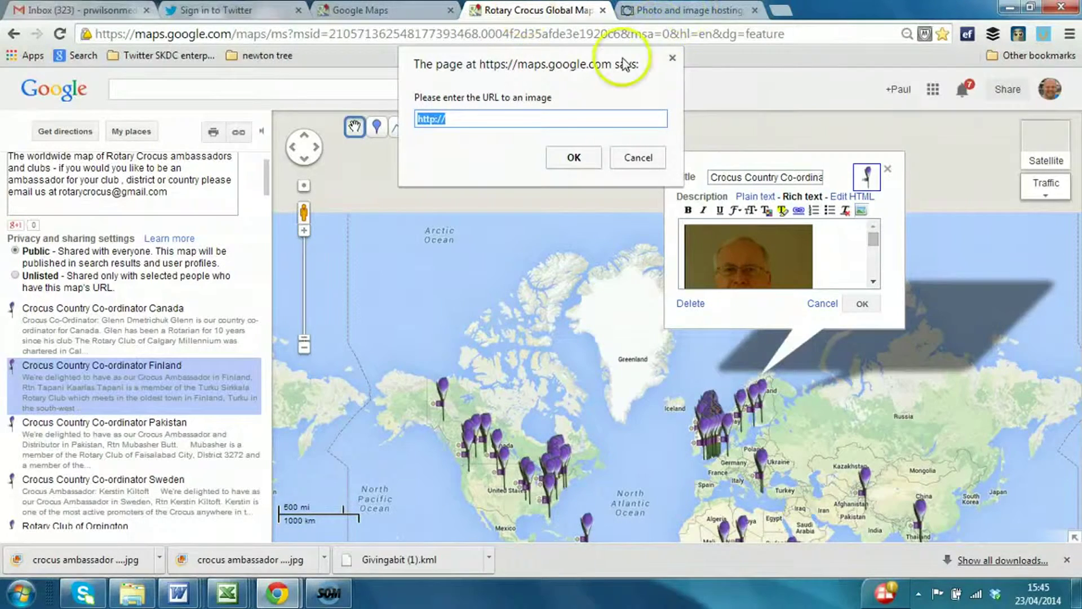
pyautogui.click(671, 11)
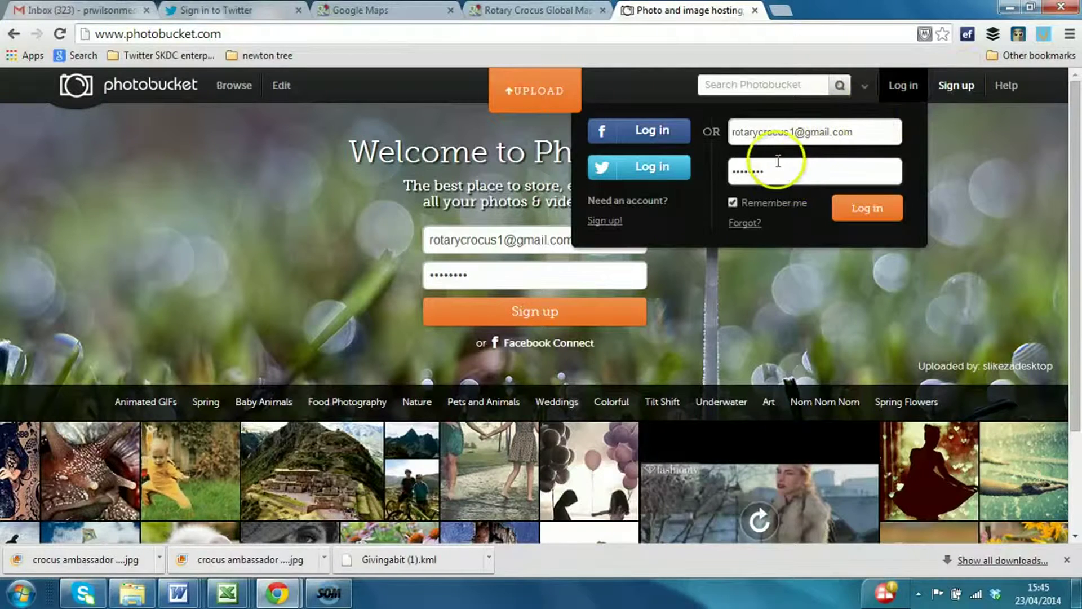
# - Log in to the Photobucket account and go to the UPLOAD page
pyautogui.click(864, 208)
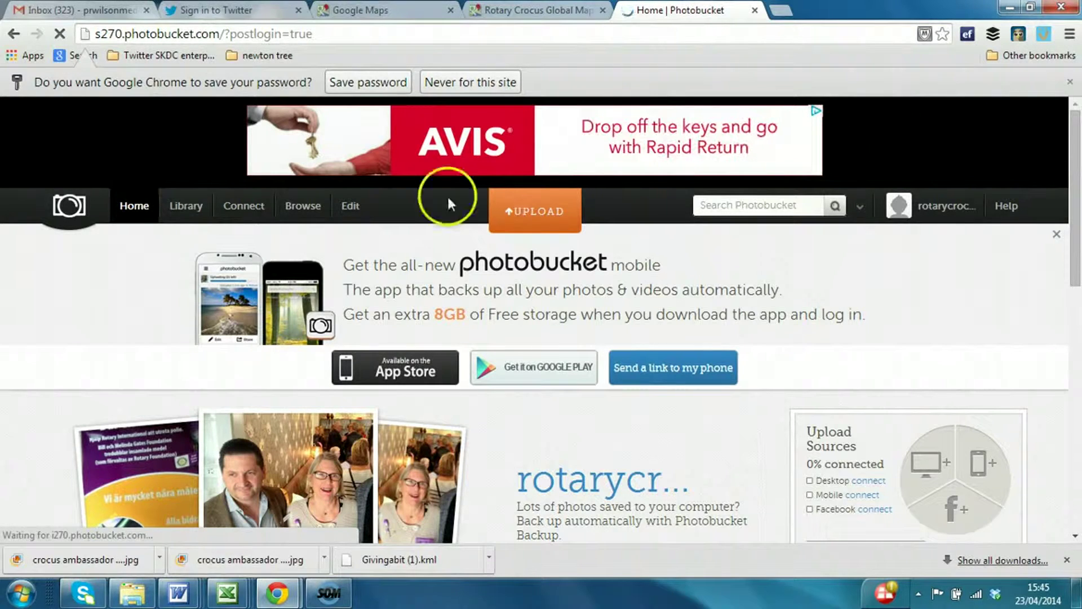
pyautogui.click(540, 214)
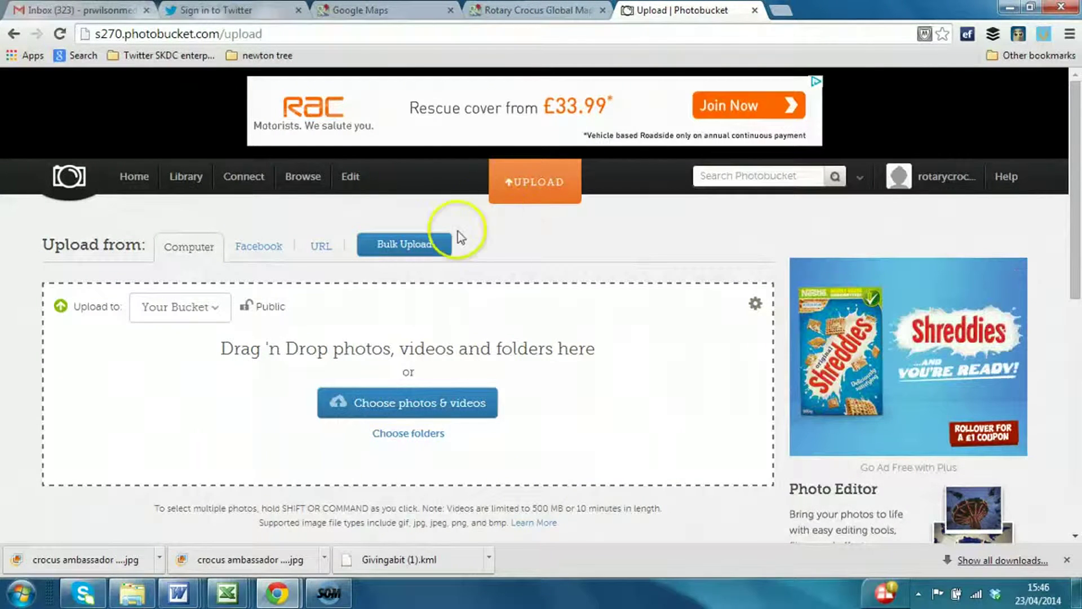
# - Upload the Nigeria ambassador's portrait photo from the computer and open it
pyautogui.click(424, 402)
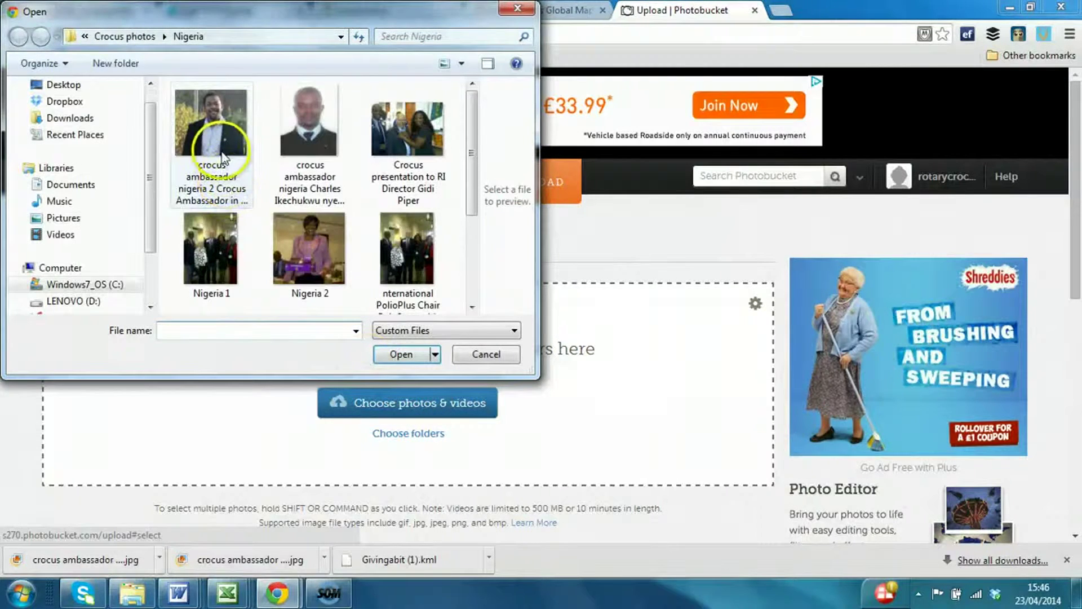
pyautogui.click(293, 136)
pyautogui.click(403, 354)
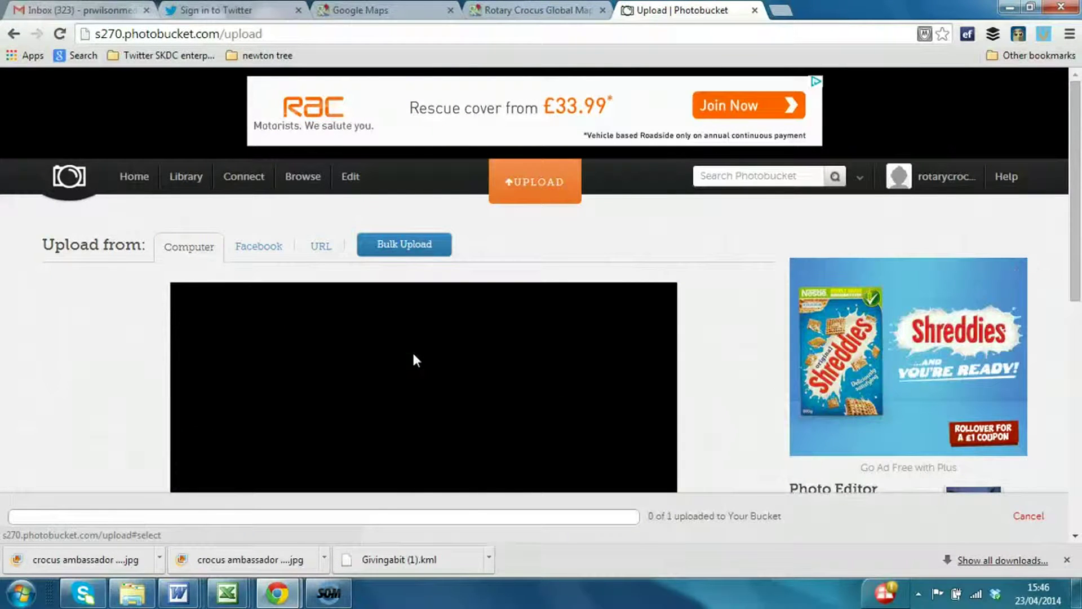
pyautogui.click(514, 326)
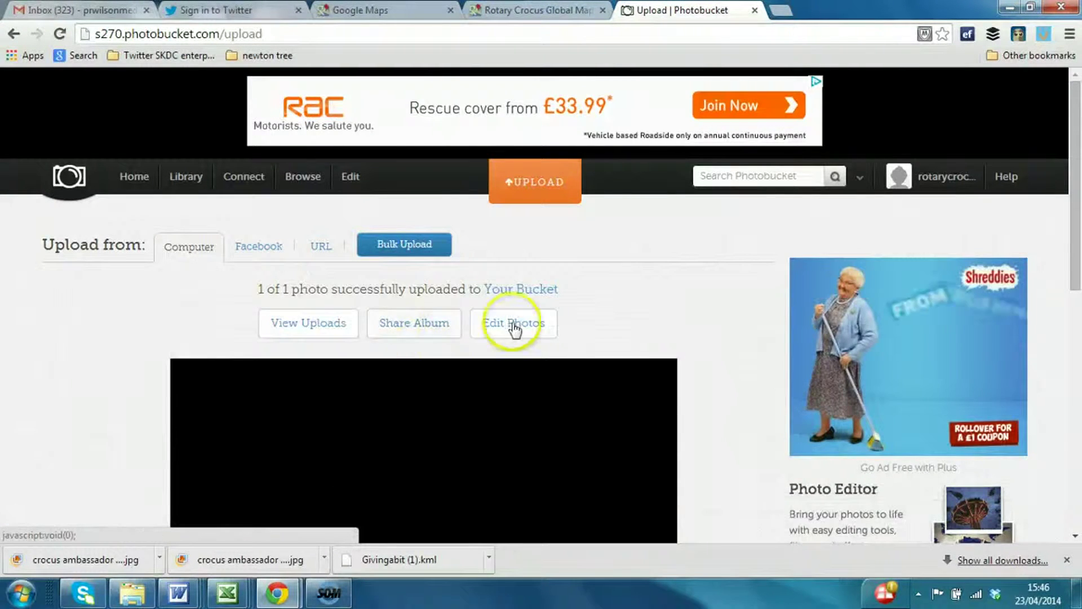
# - Open the Photobucket Backup for Windows bulk upload page
pyautogui.moveTo(1077, 133); pyautogui.dragTo(1077, 168)
pyautogui.click(427, 184)
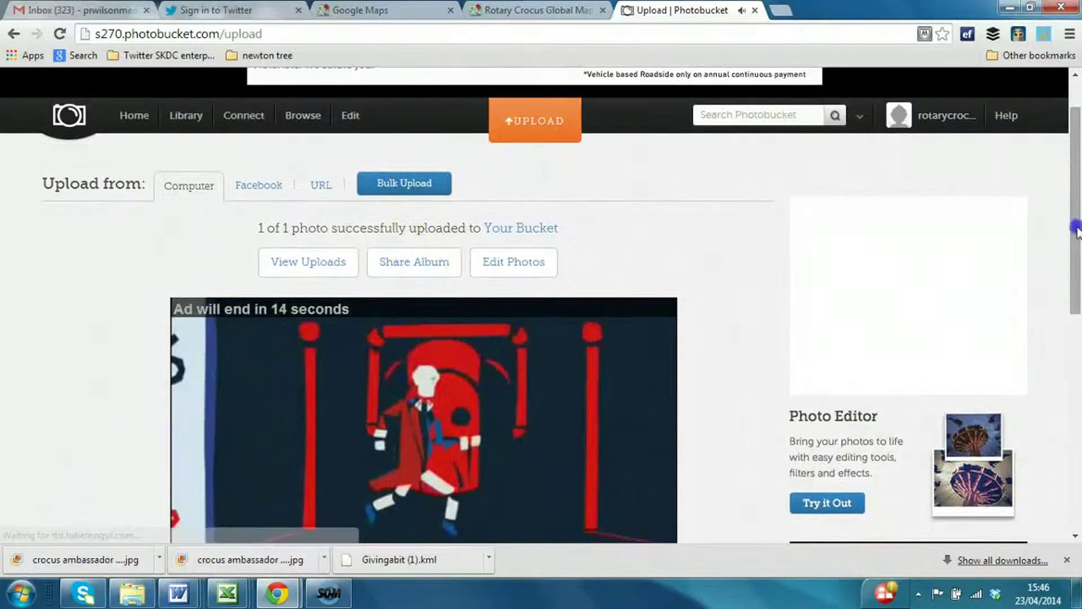
pyautogui.moveTo(1077, 231); pyautogui.dragTo(564, 338)
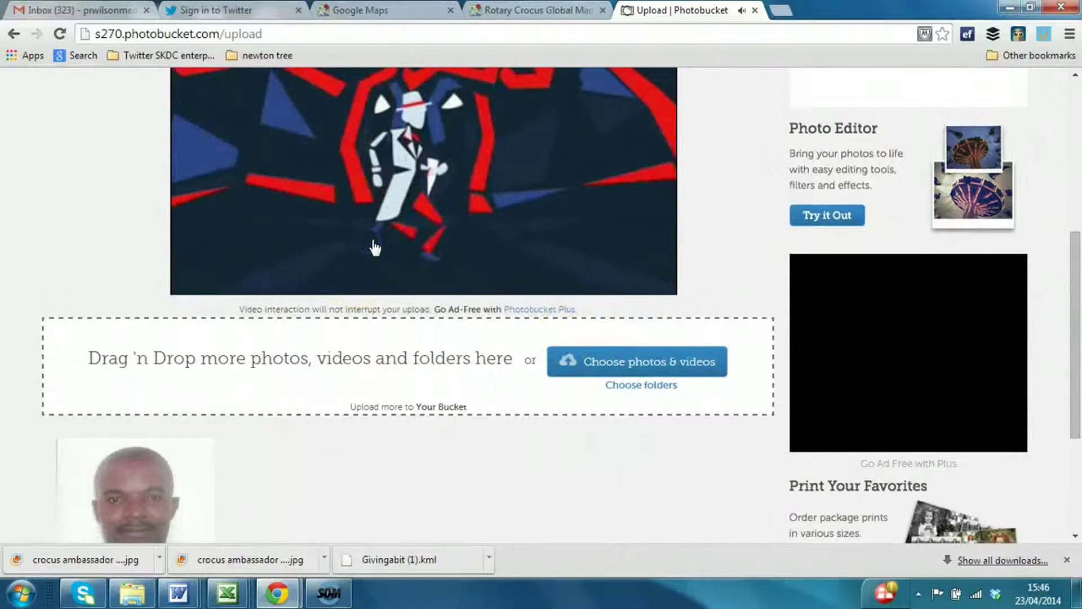
pyautogui.click(435, 237)
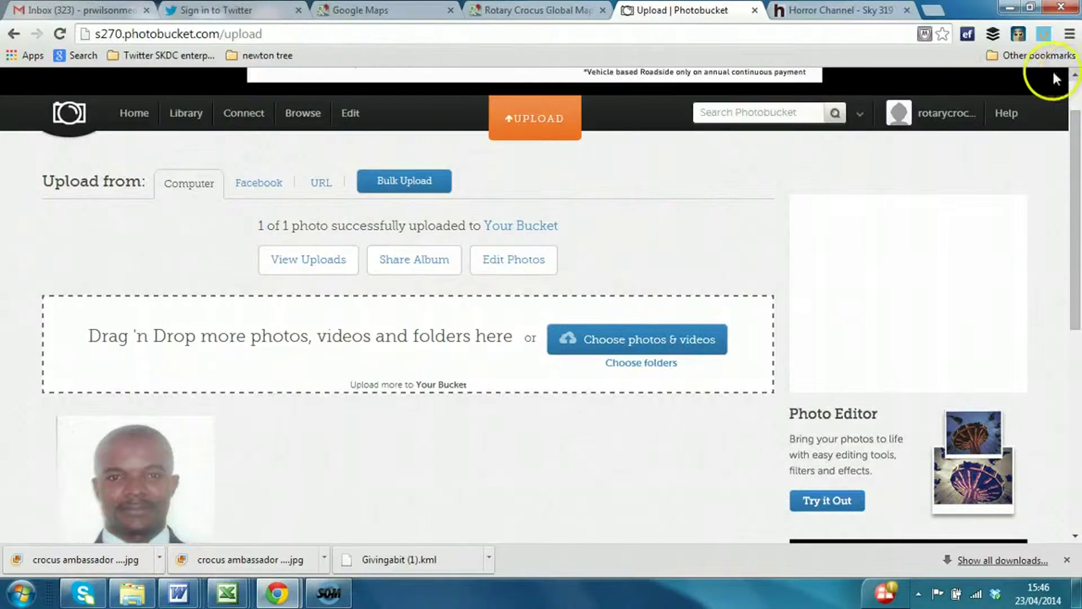
pyautogui.click(421, 181)
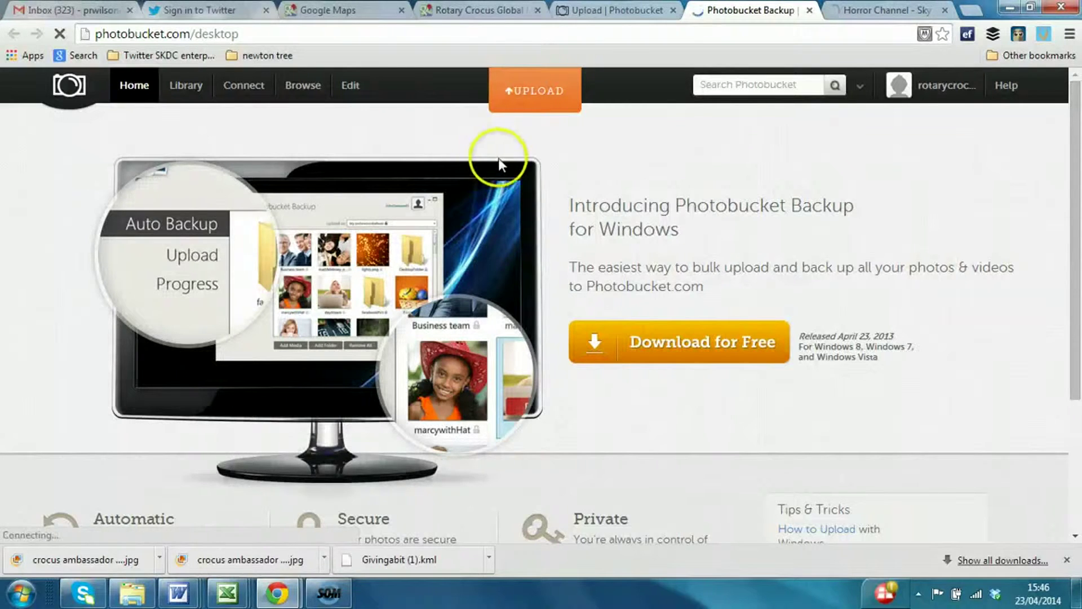
# - Back on the upload page, choose folder upload and browse to the Crocus photos folder
pyautogui.click(520, 94)
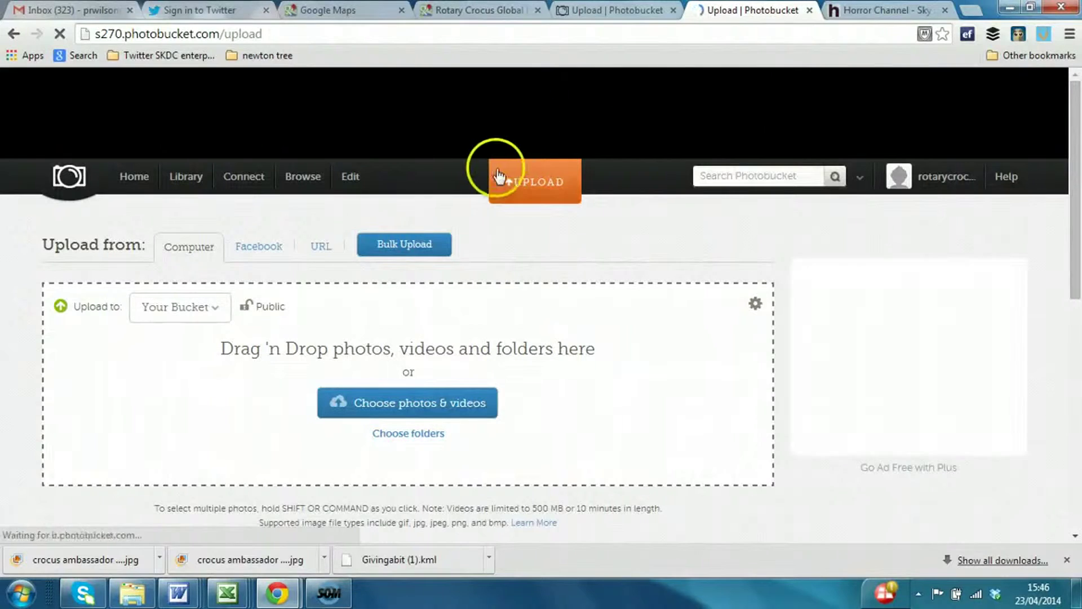
pyautogui.click(402, 435)
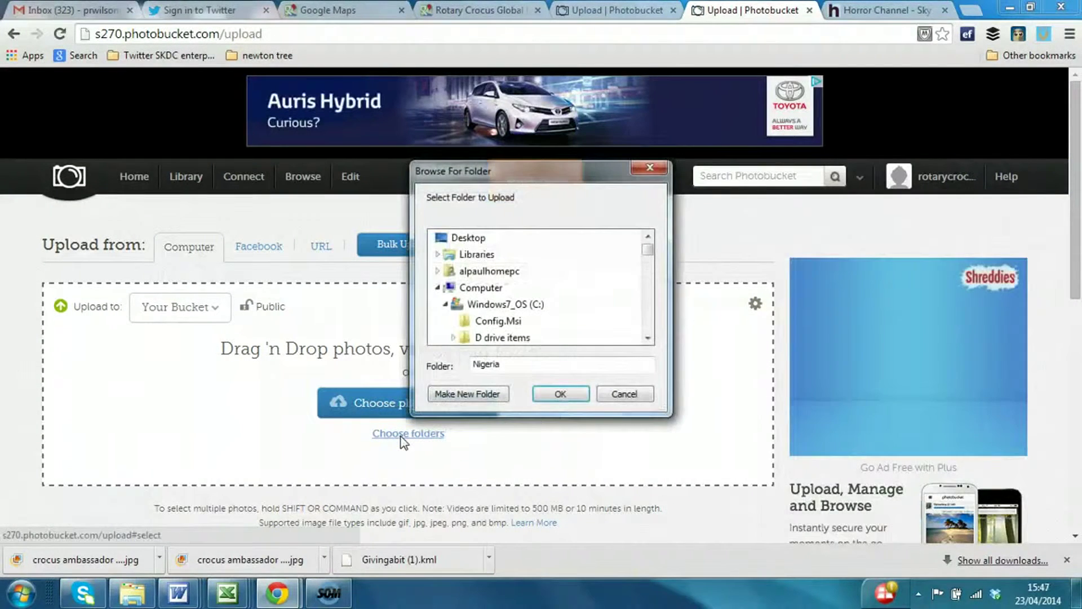
pyautogui.moveTo(648, 248); pyautogui.dragTo(647, 264)
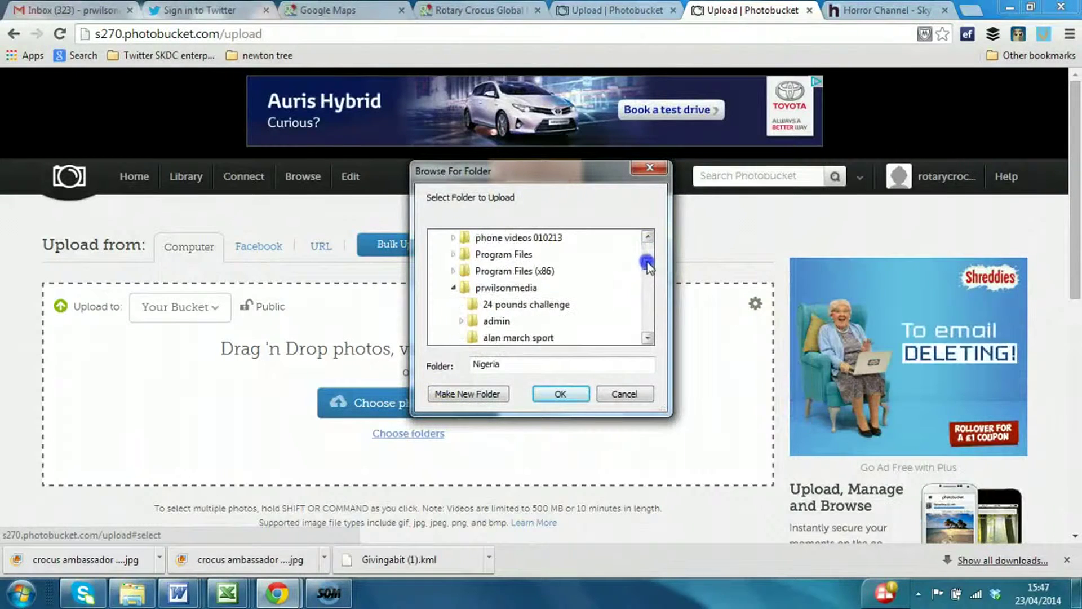
pyautogui.click(523, 287)
pyautogui.click(645, 305)
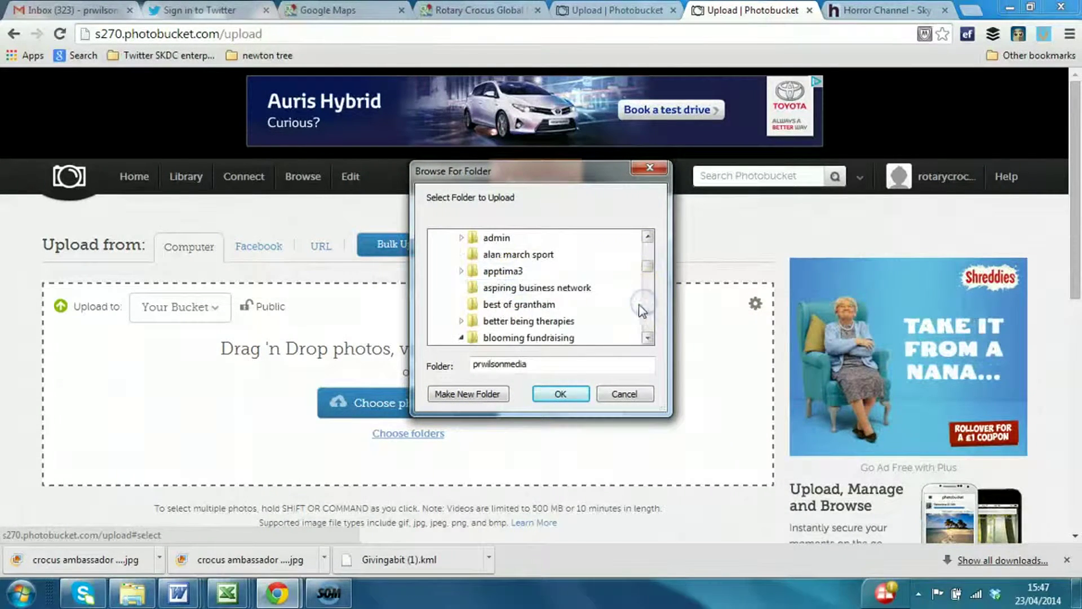
pyautogui.click(542, 338)
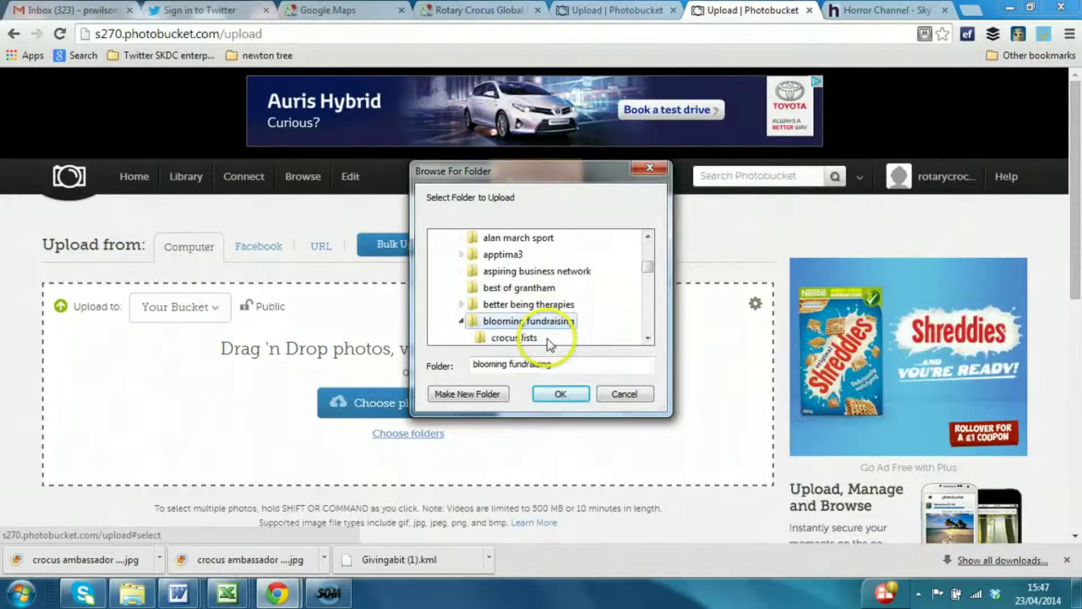
pyautogui.click(648, 337)
# - Select the Nigeria folder and upload all 7 of its photos to Your Bucket
pyautogui.click(647, 337)
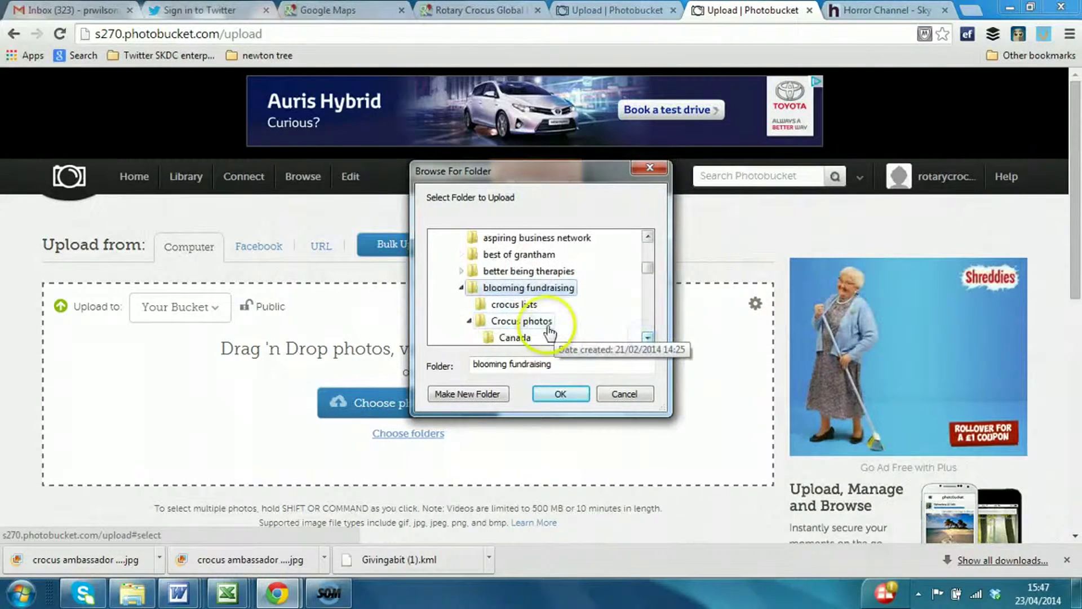
pyautogui.click(549, 326)
pyautogui.click(648, 337)
pyautogui.click(647, 337)
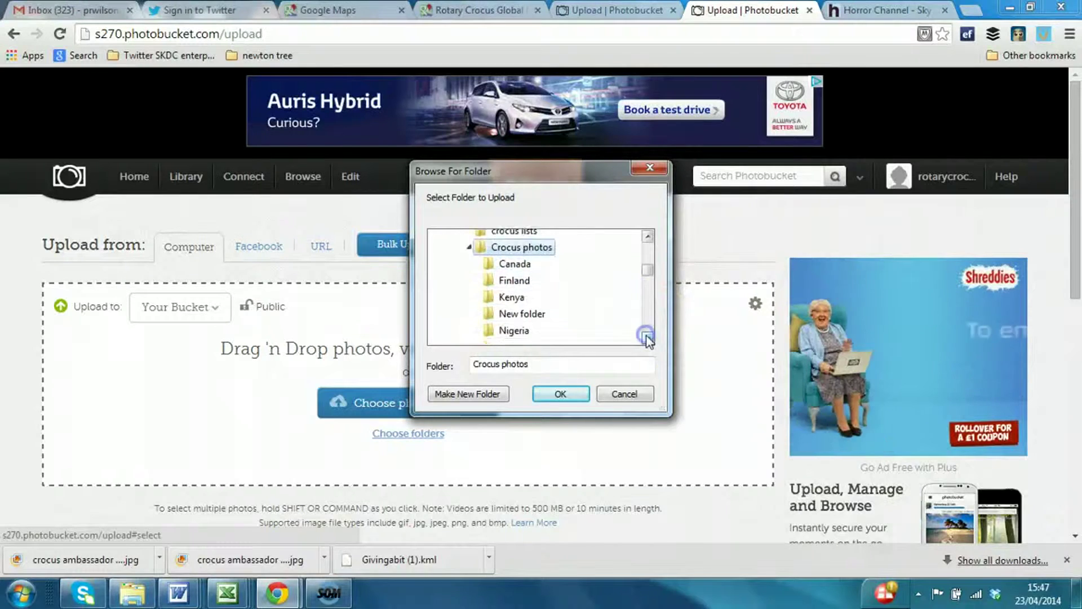
pyautogui.click(648, 337)
pyautogui.click(514, 304)
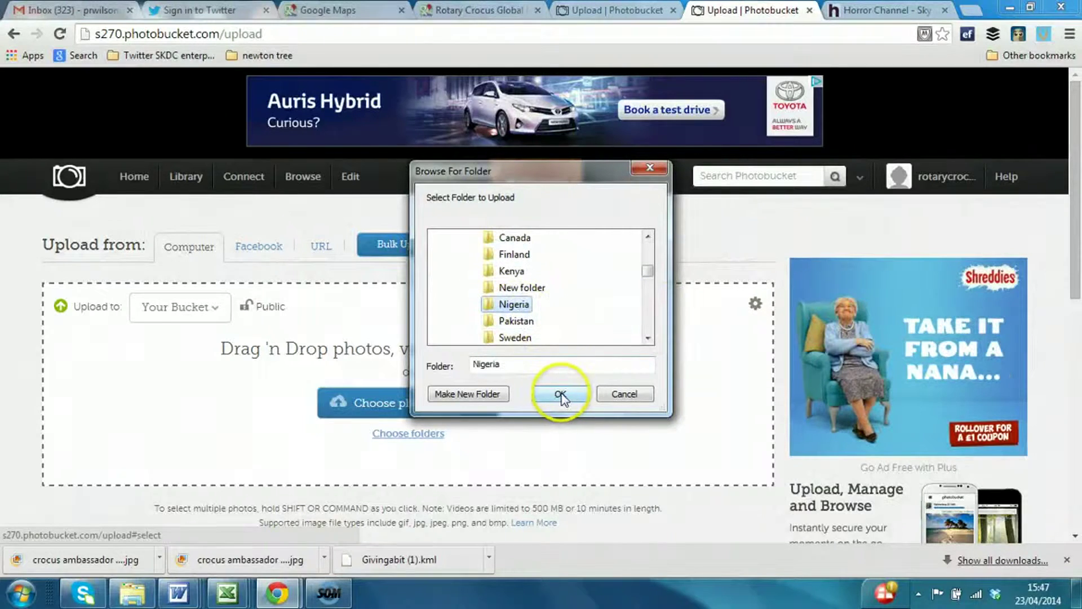
pyautogui.click(561, 393)
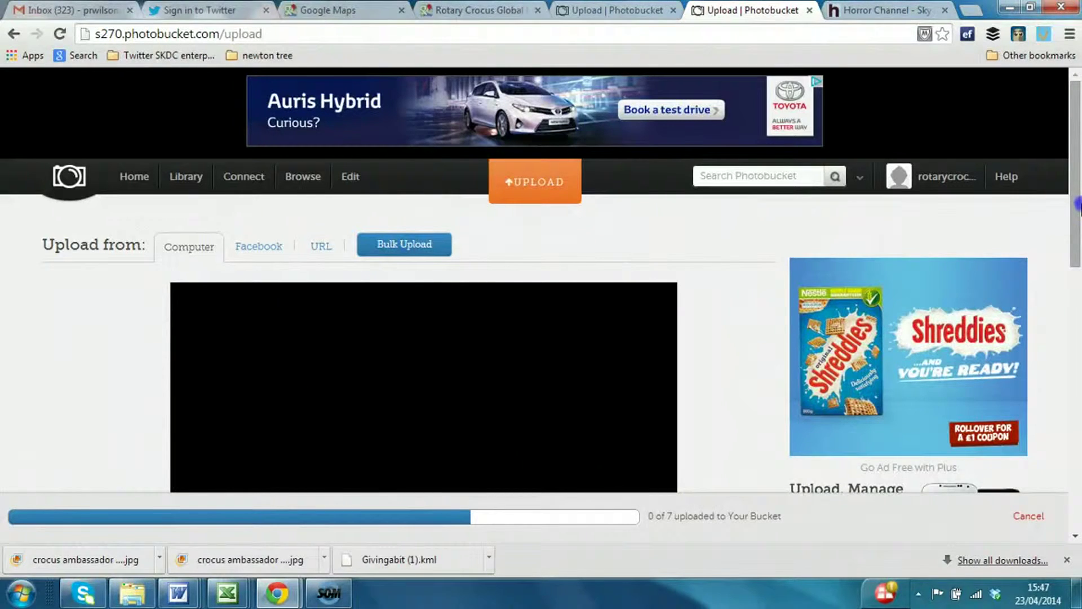
pyautogui.moveTo(1078, 204); pyautogui.dragTo(1078, 280)
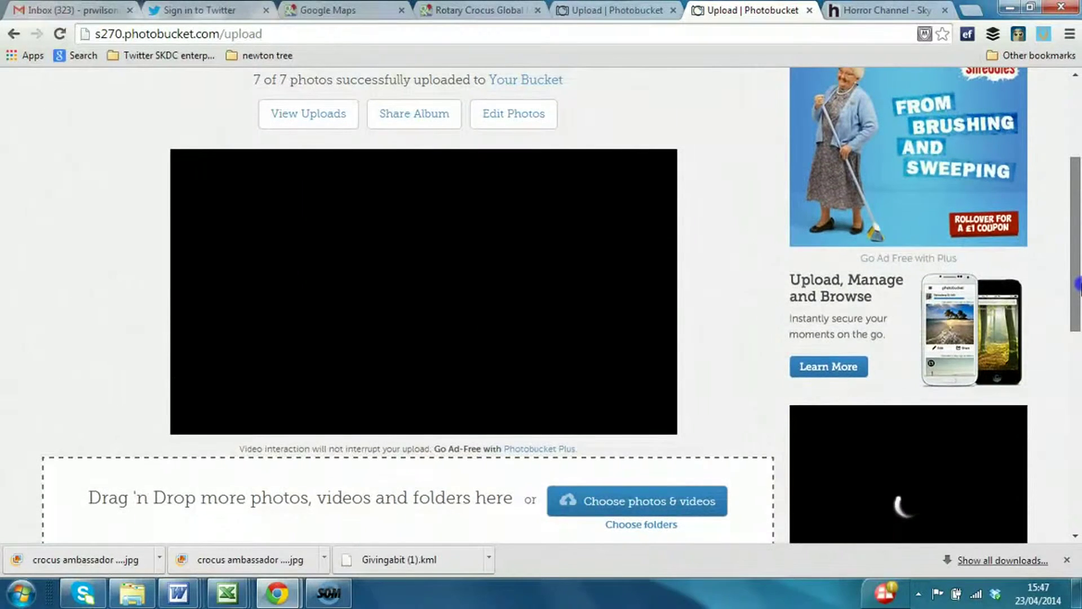
# - View the uploads and open the Nigeria ambassador's portrait page
pyautogui.moveTo(1078, 277); pyautogui.dragTo(1077, 261)
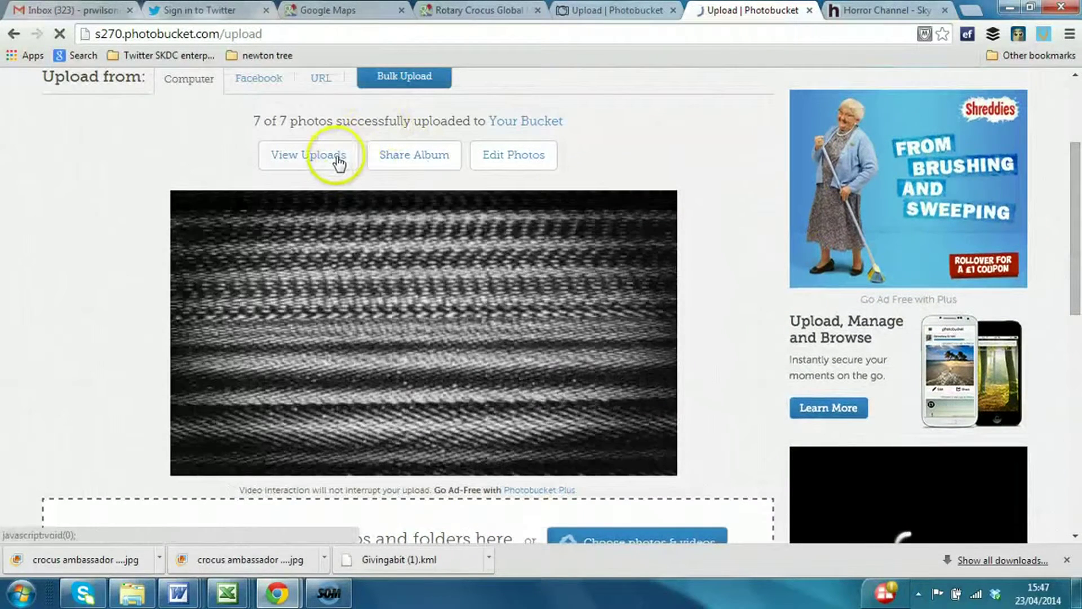
pyautogui.click(333, 155)
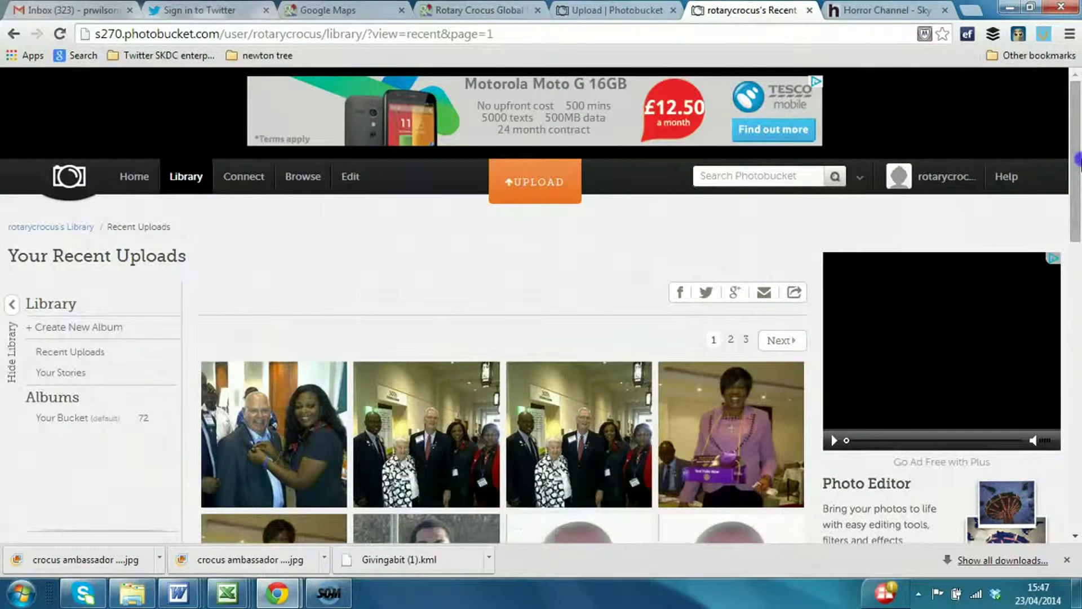
pyautogui.moveTo(1073, 169); pyautogui.dragTo(1073, 254)
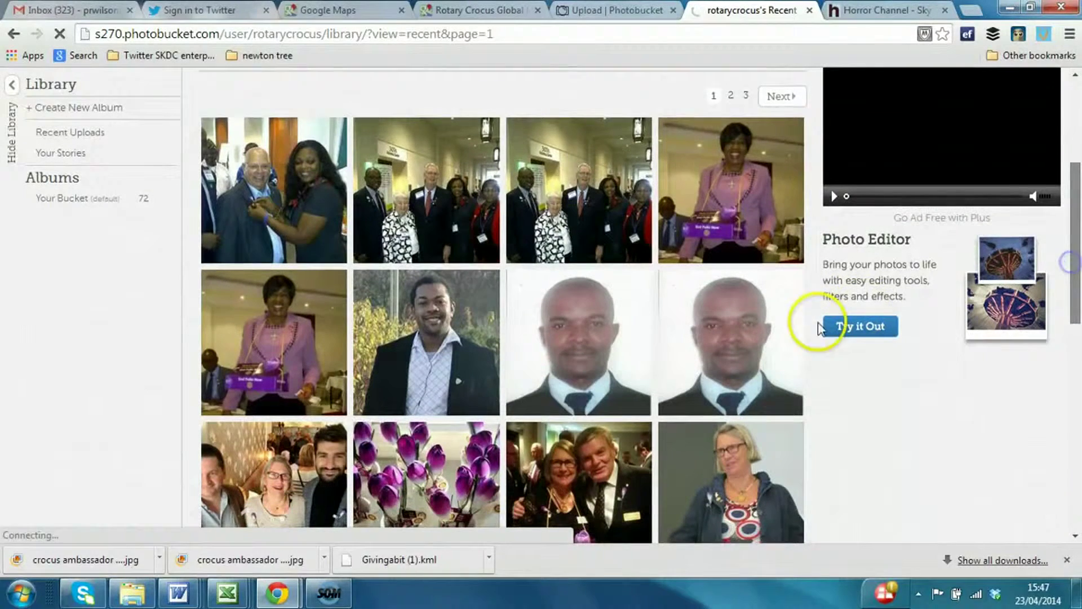
pyautogui.scroll(-1, 568, 347)
pyautogui.click(568, 348)
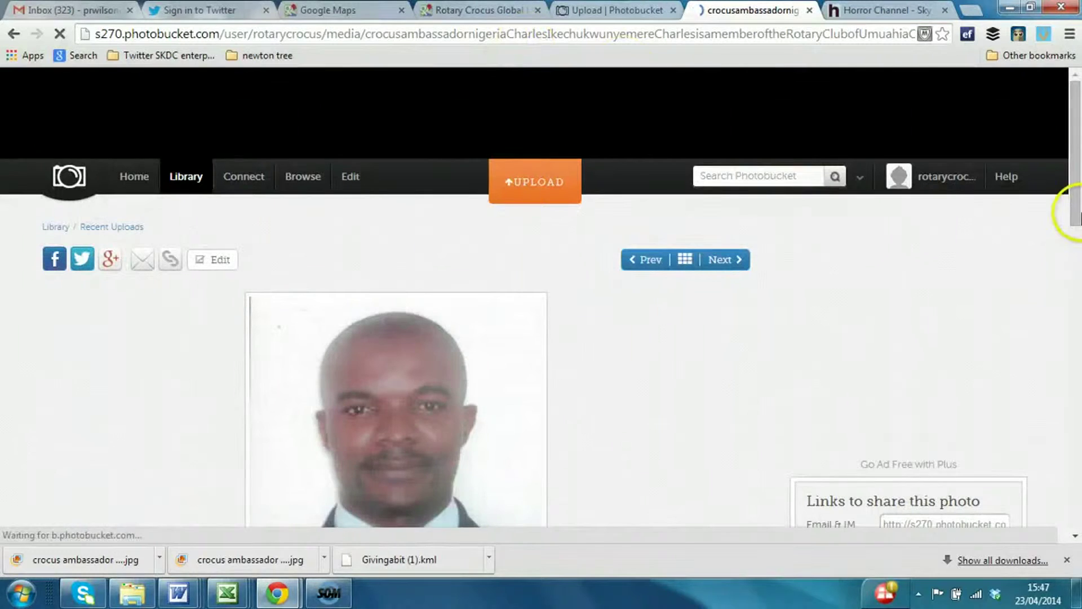
# - Copy the portrait's Direct image link from Links to share this photo
pyautogui.moveTo(1075, 203)
pyautogui.mouseDown()
pyautogui.moveTo(1075, 224)
pyautogui.moveTo(1050, 244)
pyautogui.mouseUp()
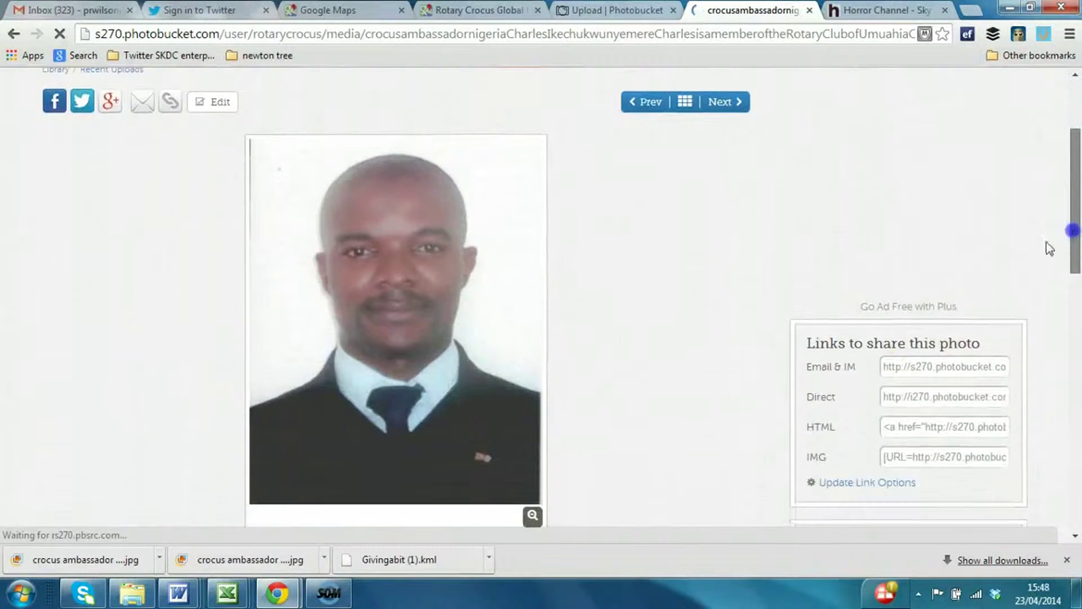
pyautogui.click(893, 398)
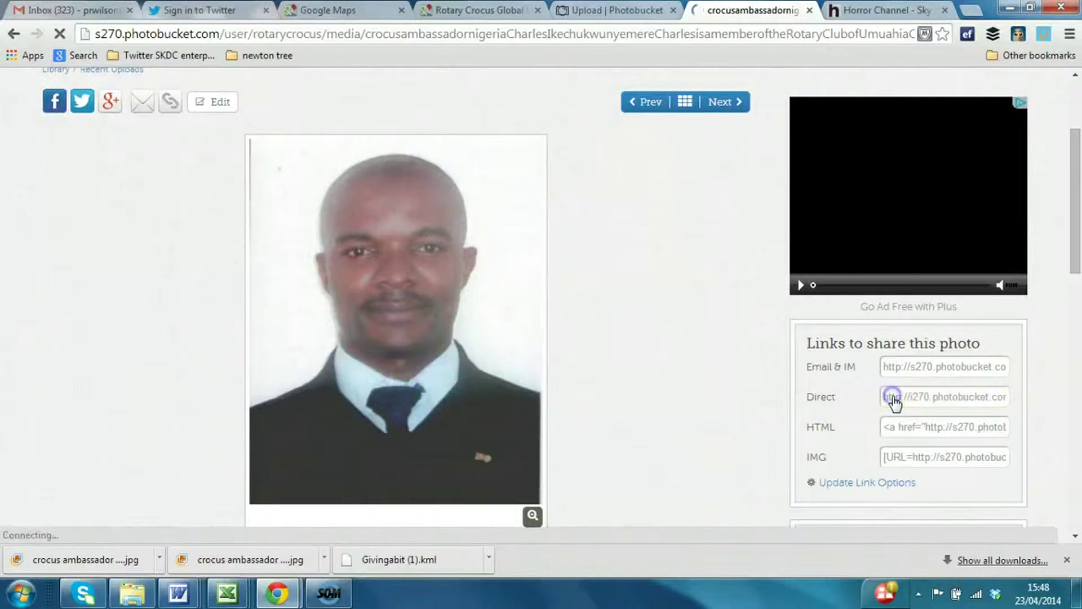
pyautogui.click(895, 402)
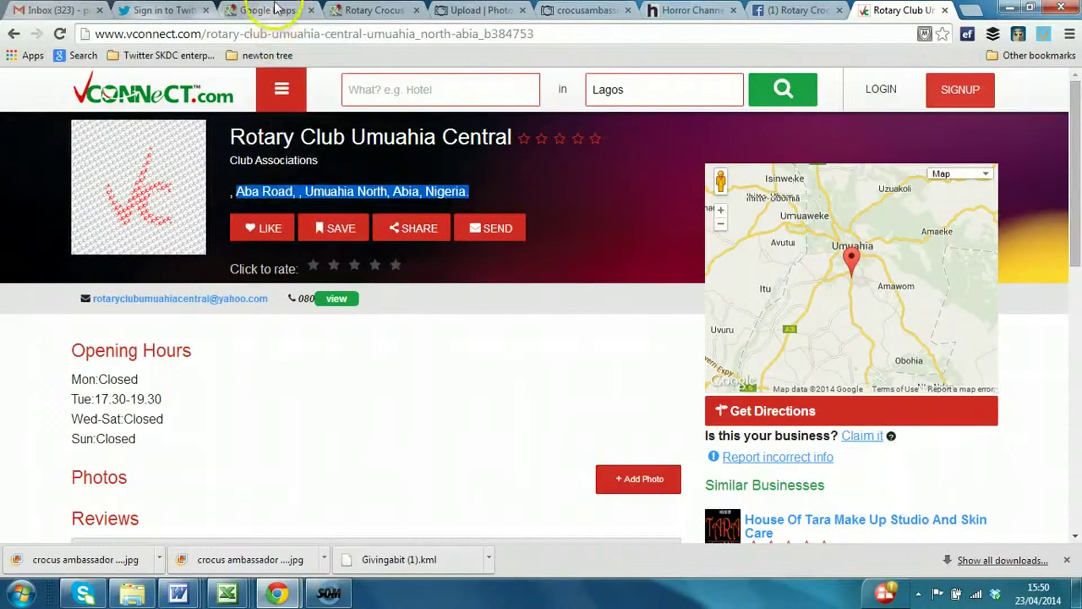
# - Paste the Rotary Club Umuahia Central address into the Rotary Crocus map's search and run it
pyautogui.click(289, 13)
pyautogui.click(306, 96)
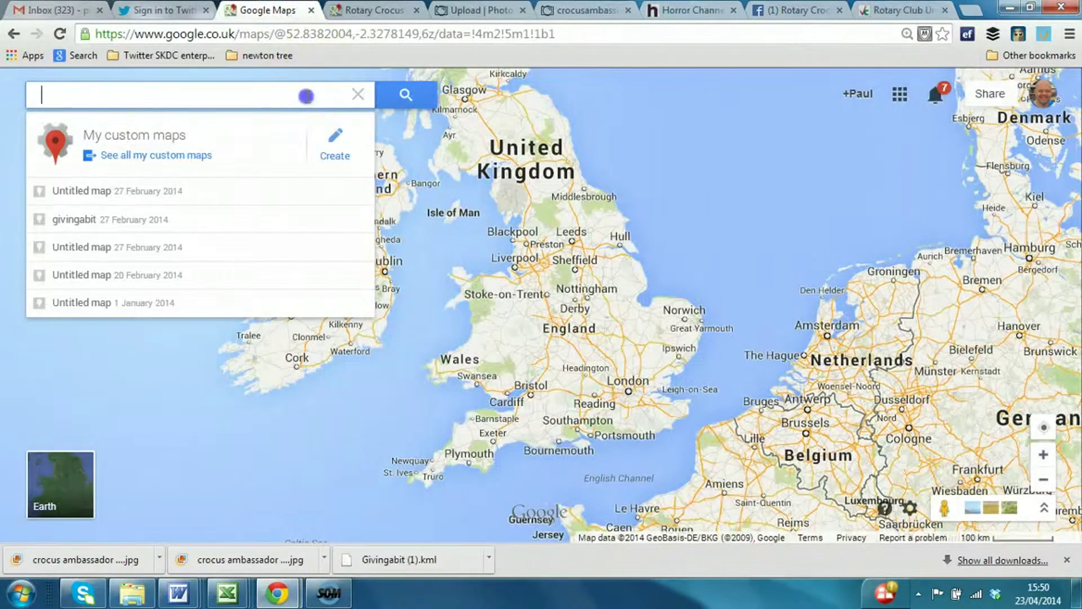
pyautogui.click(373, 12)
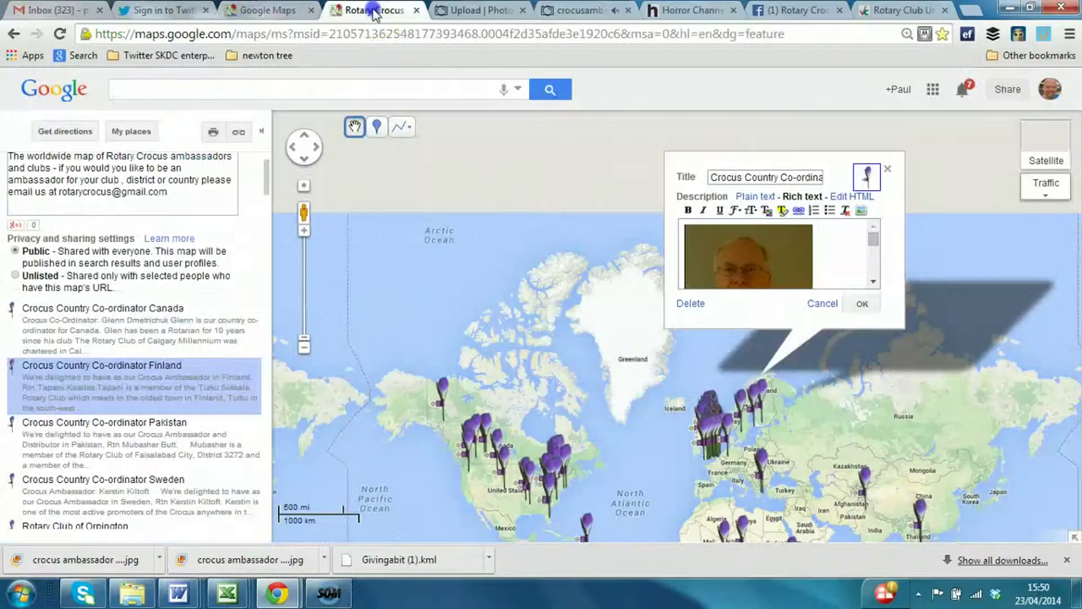
pyautogui.click(320, 87)
pyautogui.write('Aba Road, , Umuahia North, Abia, Nigeria')
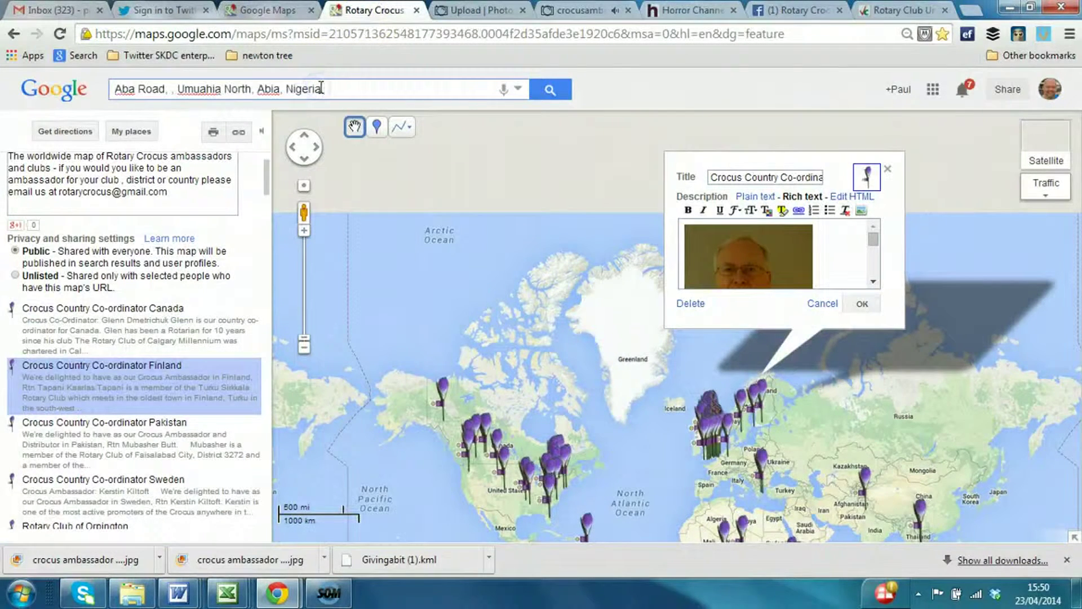
pyautogui.press('Return')
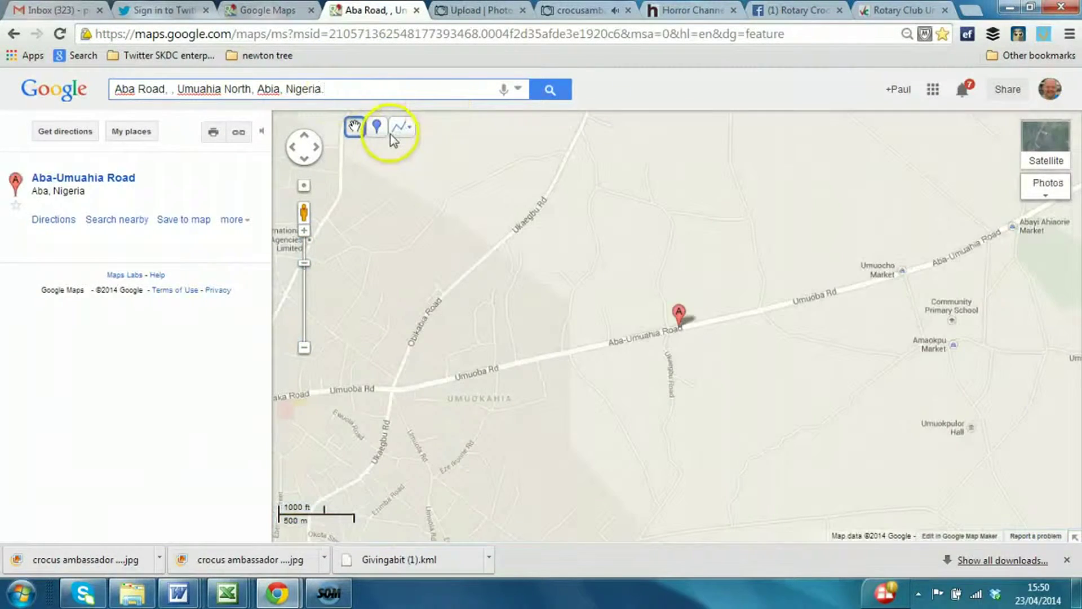
# - Drop a new placemark on the Aba-Umuahia Road result and give it the purple crocus pin
pyautogui.click(376, 126)
pyautogui.click(666, 315)
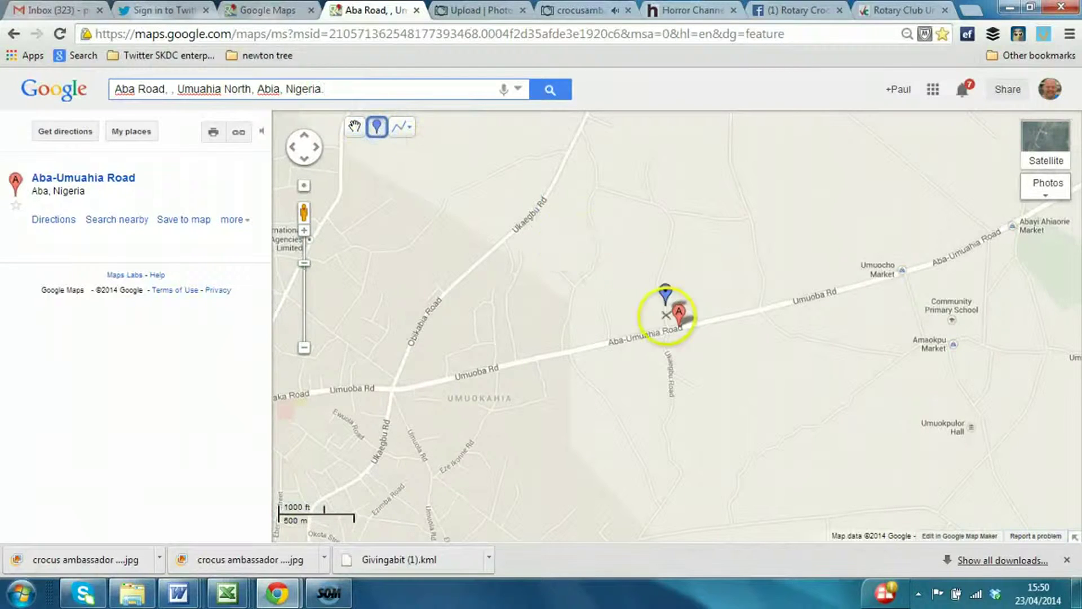
pyautogui.click(681, 326)
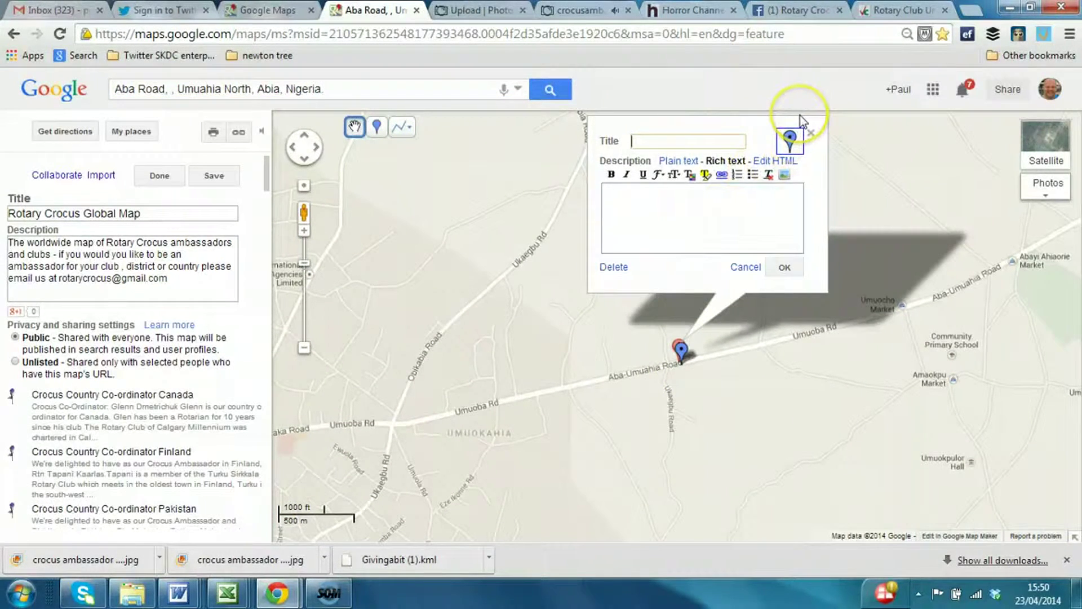
pyautogui.click(794, 137)
pyautogui.click(684, 142)
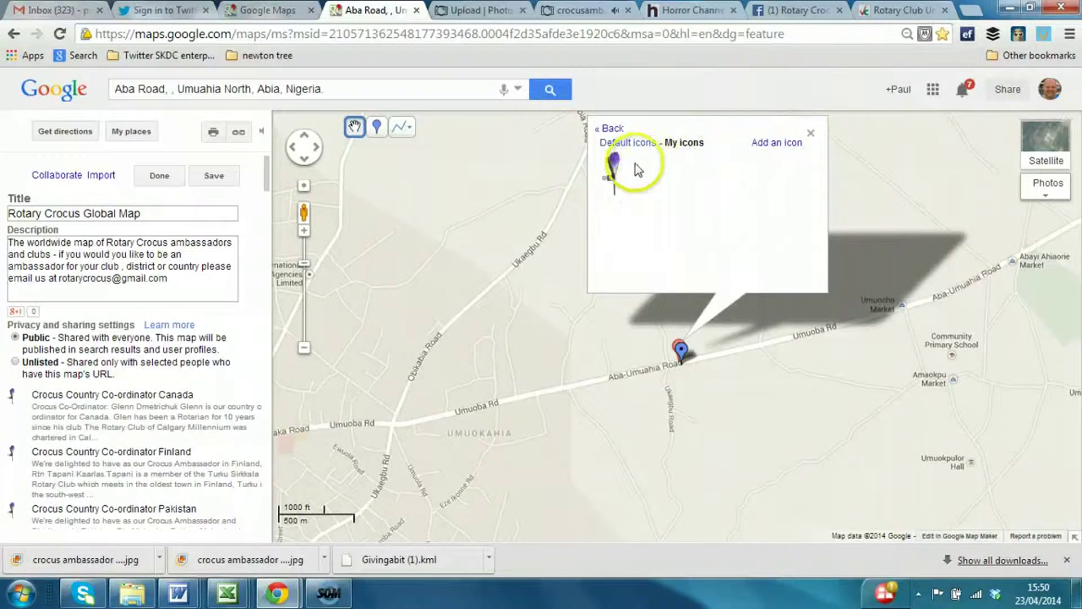
pyautogui.click(615, 169)
# - Enter the Crocus Ambassador title and 'Rotary Club of Umuahia central, District 9140' description with blank lines above
pyautogui.click(677, 145)
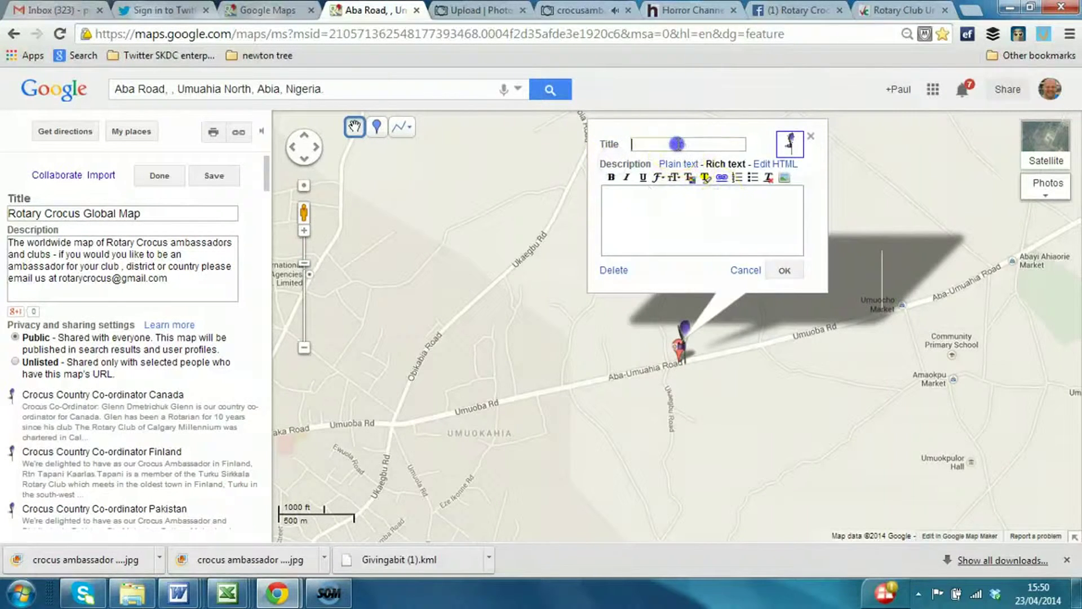
pyautogui.click(662, 208)
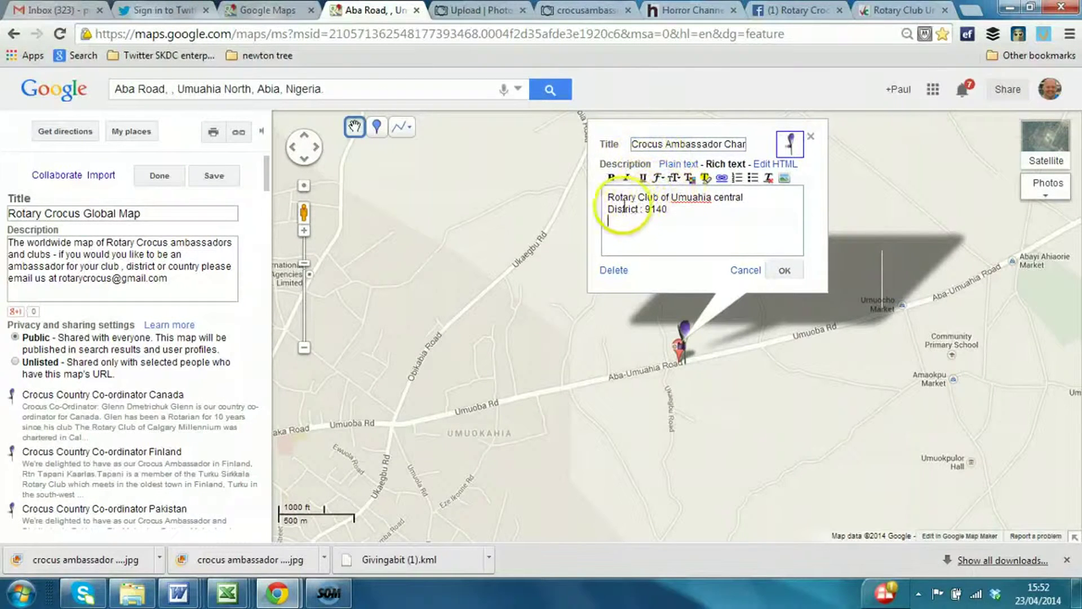
pyautogui.click(608, 197)
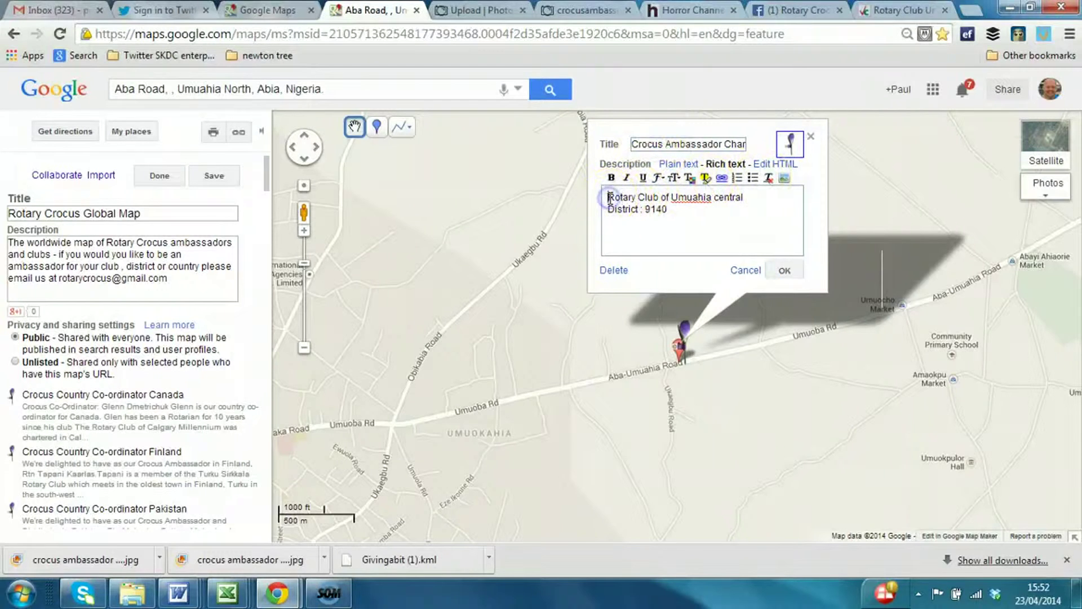
pyautogui.press('Return')
pyautogui.press('Return')
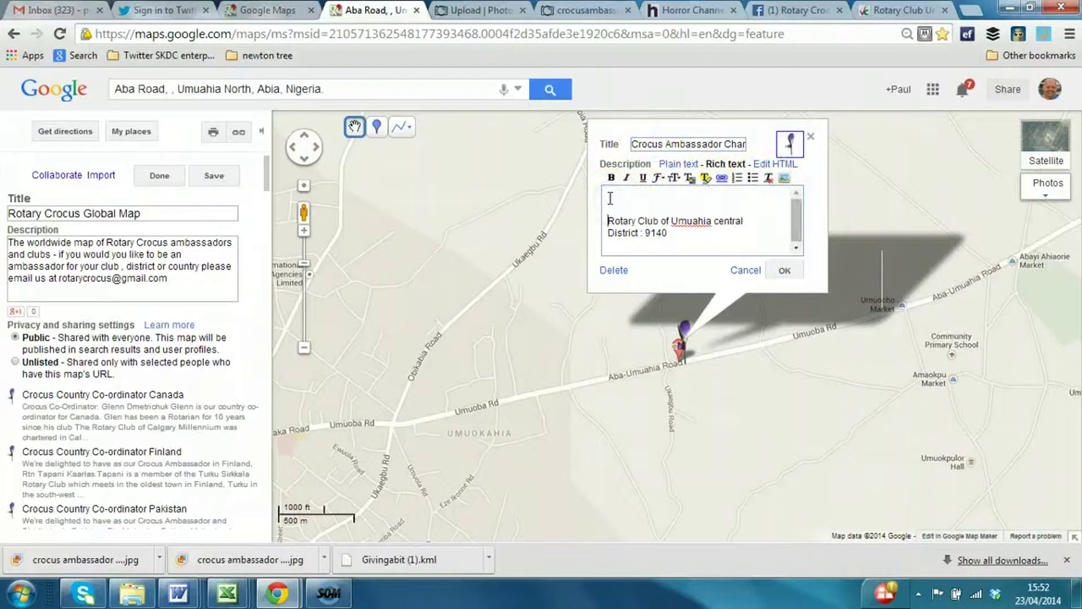
# - Insert the ambassador's portrait into the description using the pasted Photobucket direct link
pyautogui.click(783, 179)
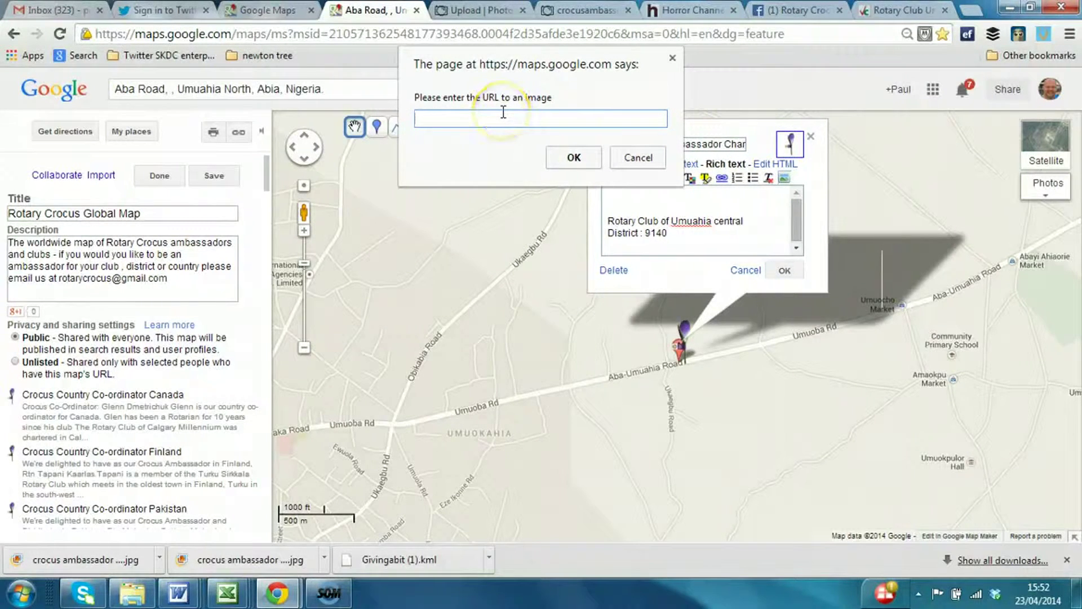
pyautogui.click(639, 157)
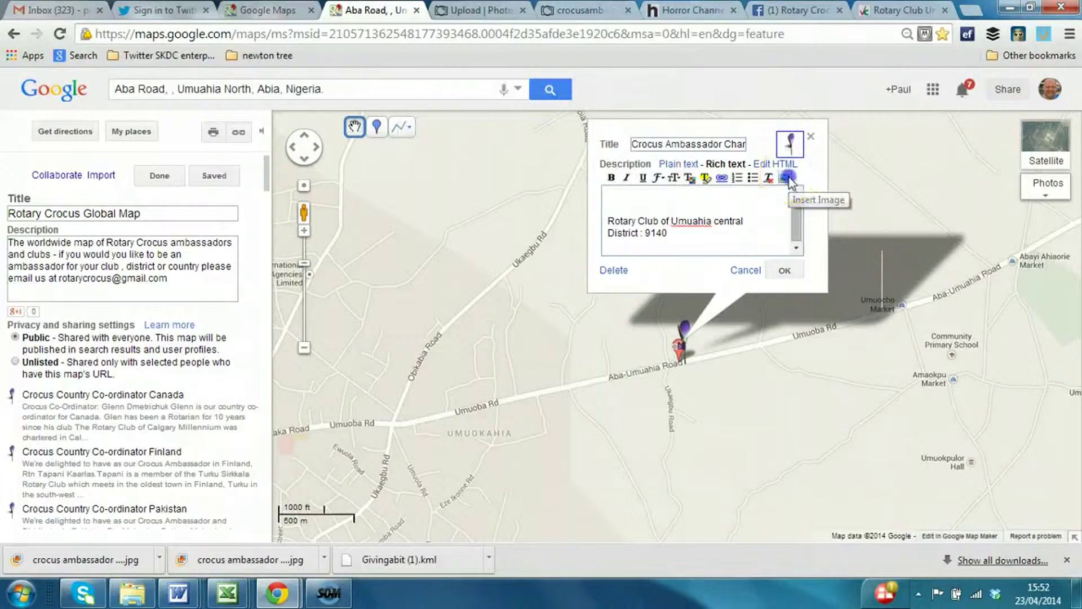
pyautogui.click(784, 178)
pyautogui.hotkey('ctrl', 'v')
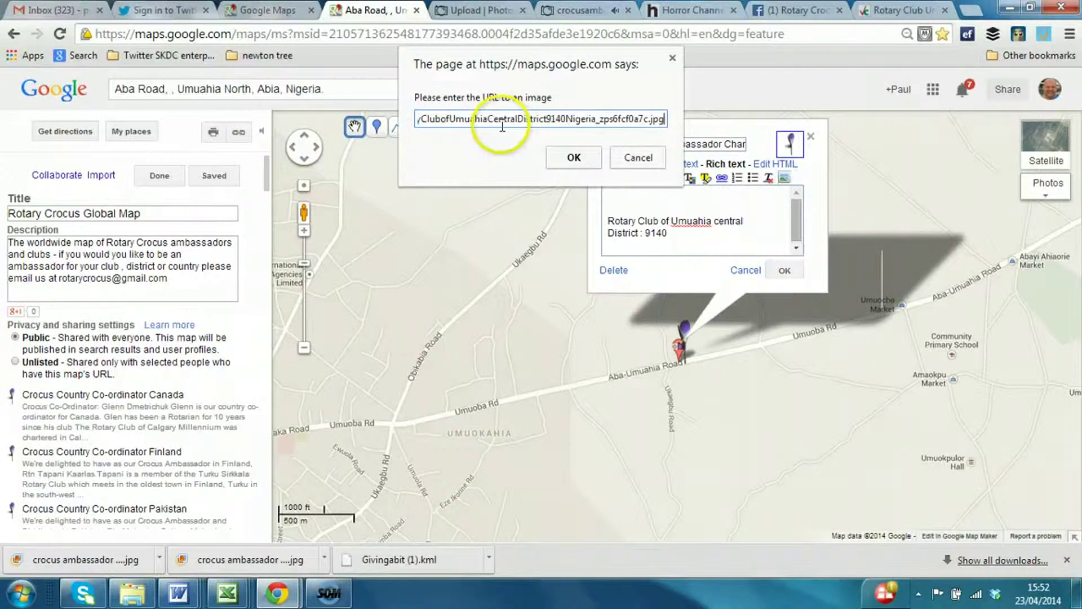
pyautogui.click(575, 157)
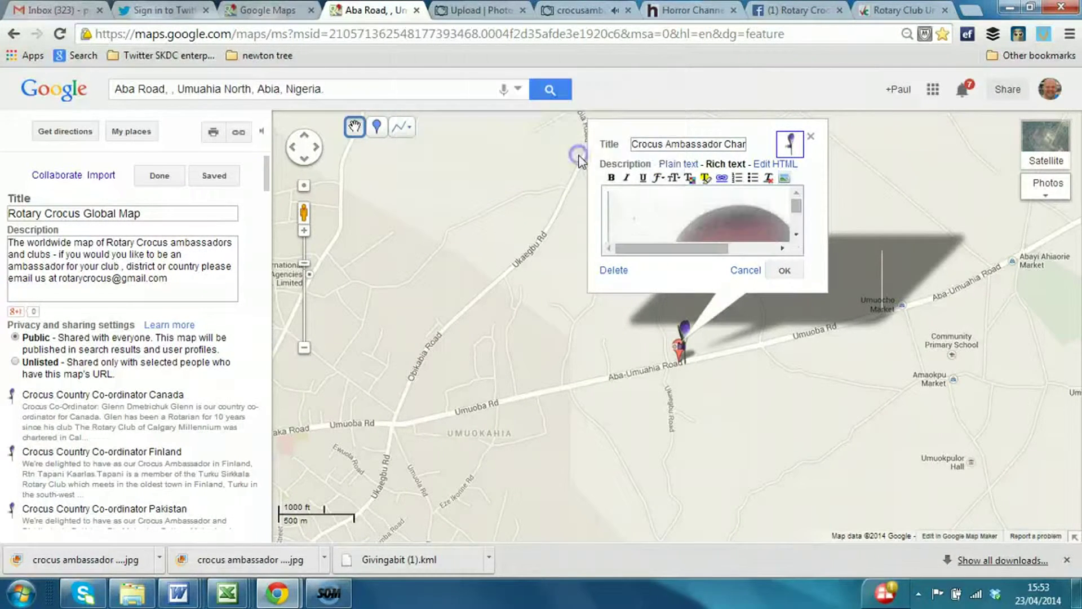
# - Finish the new placemark, save the Rotary Crocus Global Map, and return to Photobucket
pyautogui.moveTo(798, 204); pyautogui.dragTo(797, 240)
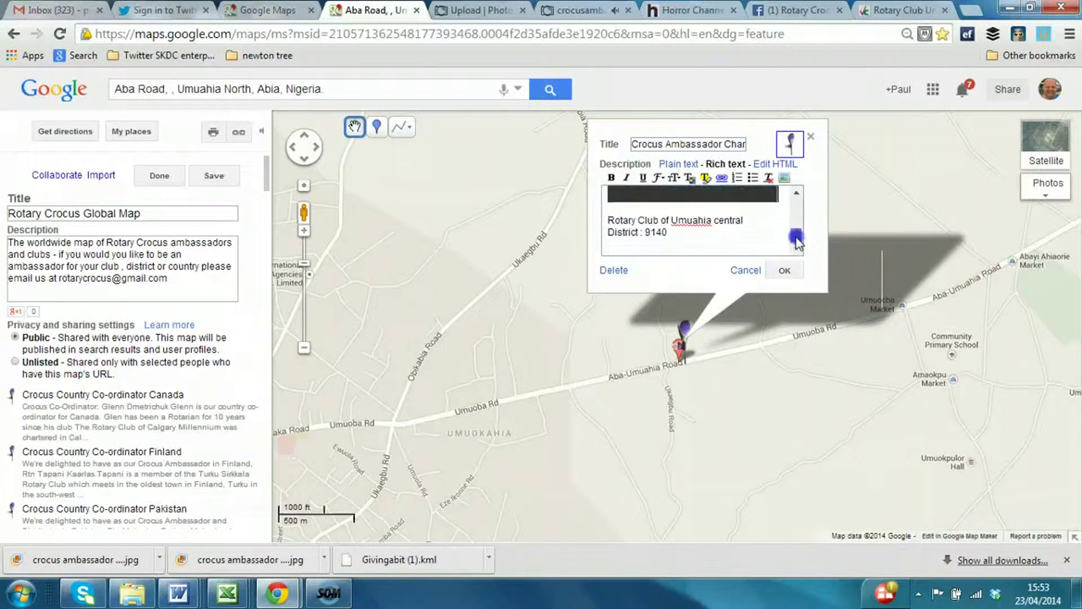
pyautogui.click(786, 270)
pyautogui.click(215, 176)
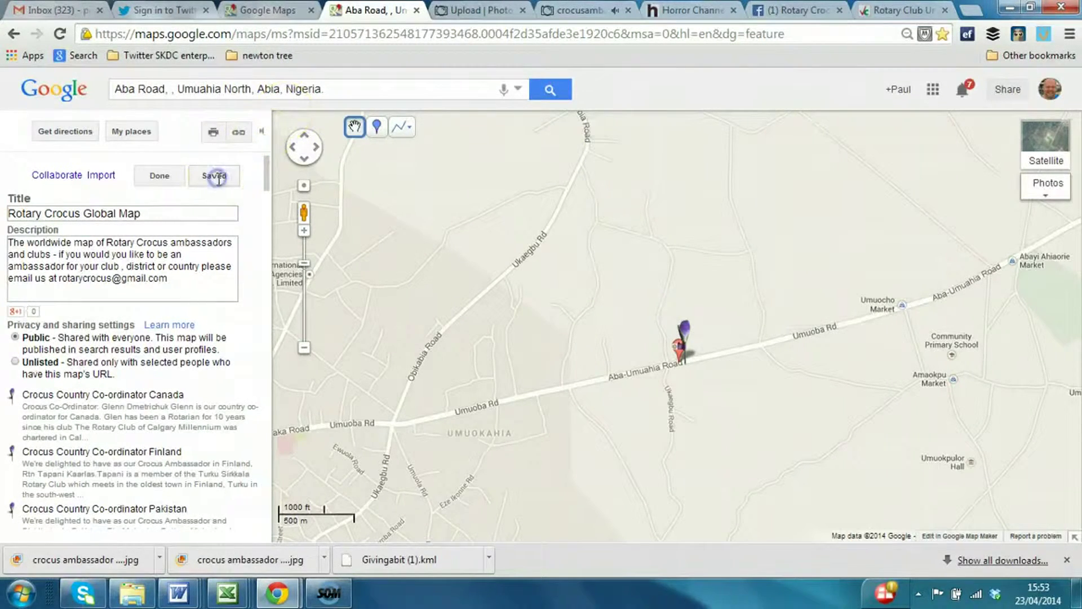
pyautogui.click(482, 11)
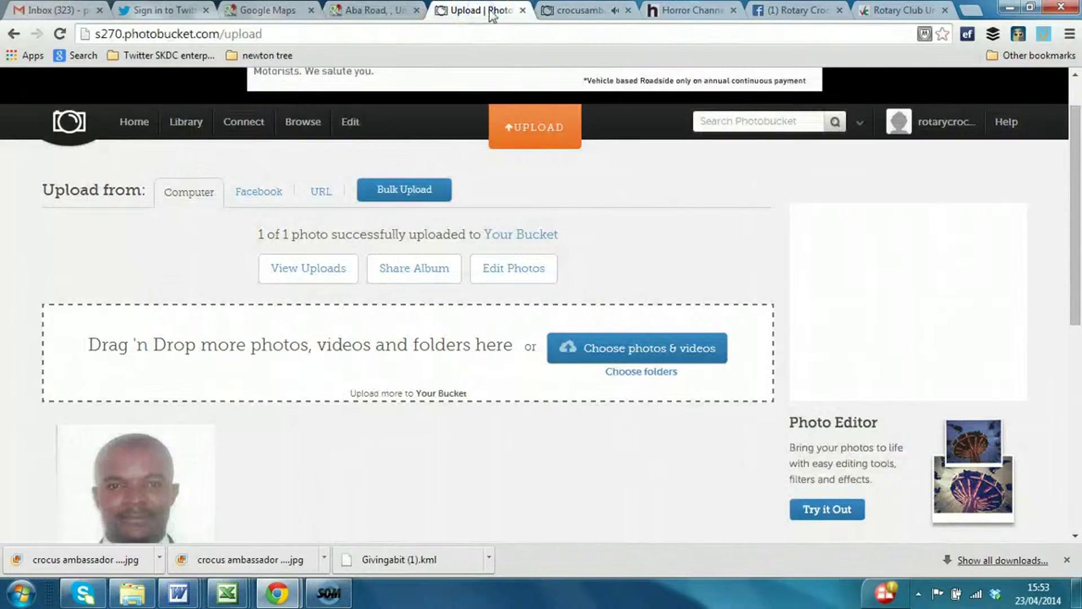
# - Leave the Photobucket upload page for the Google Maps custom maps list, including givingabit
pyautogui.click(569, 10)
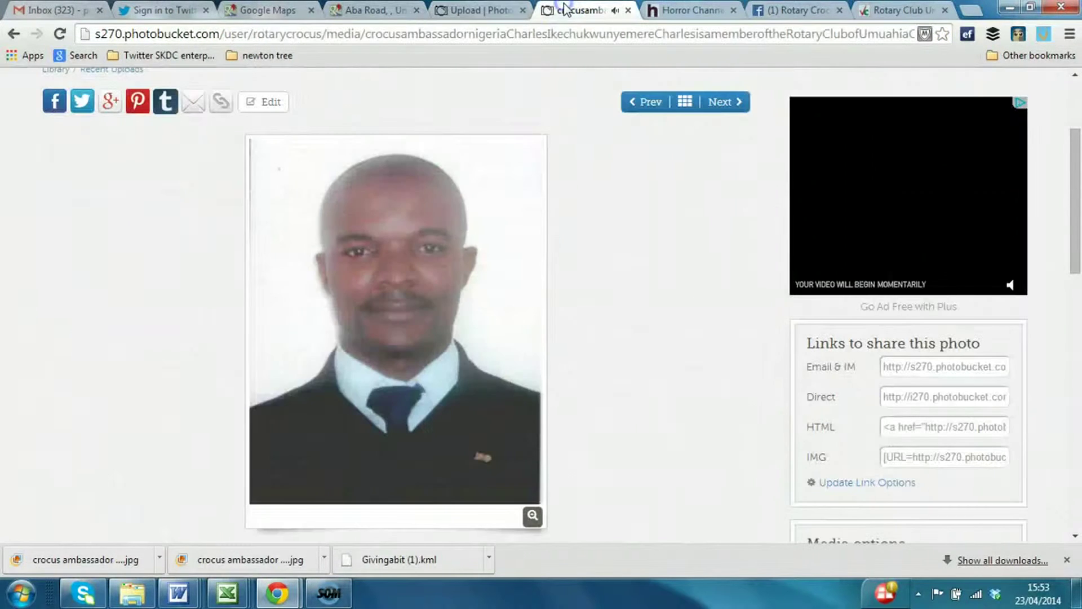
pyautogui.click(499, 9)
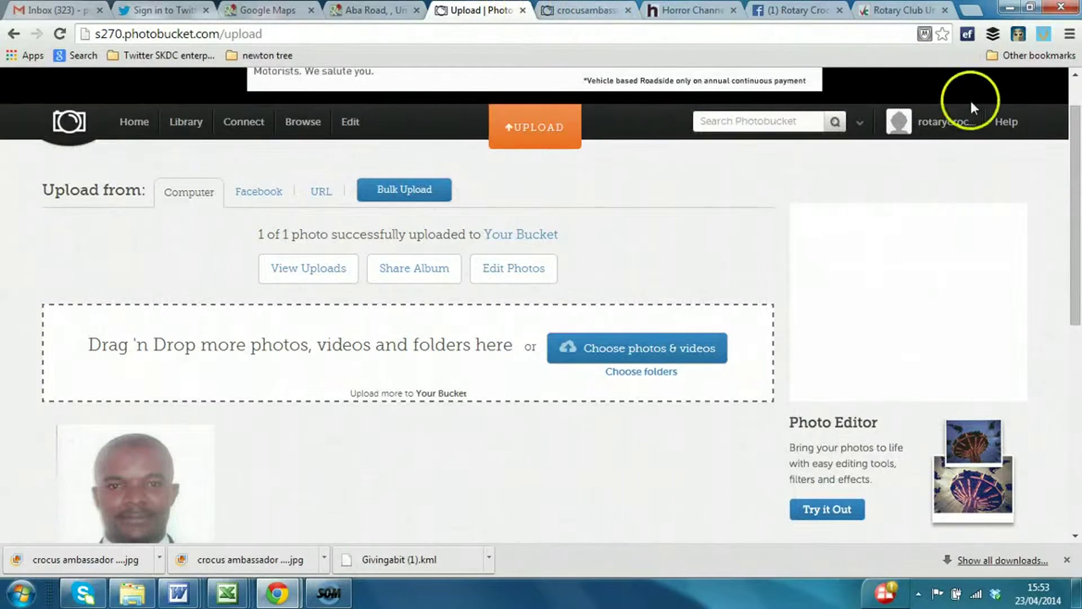
pyautogui.moveTo(1077, 162); pyautogui.dragTo(1067, 107)
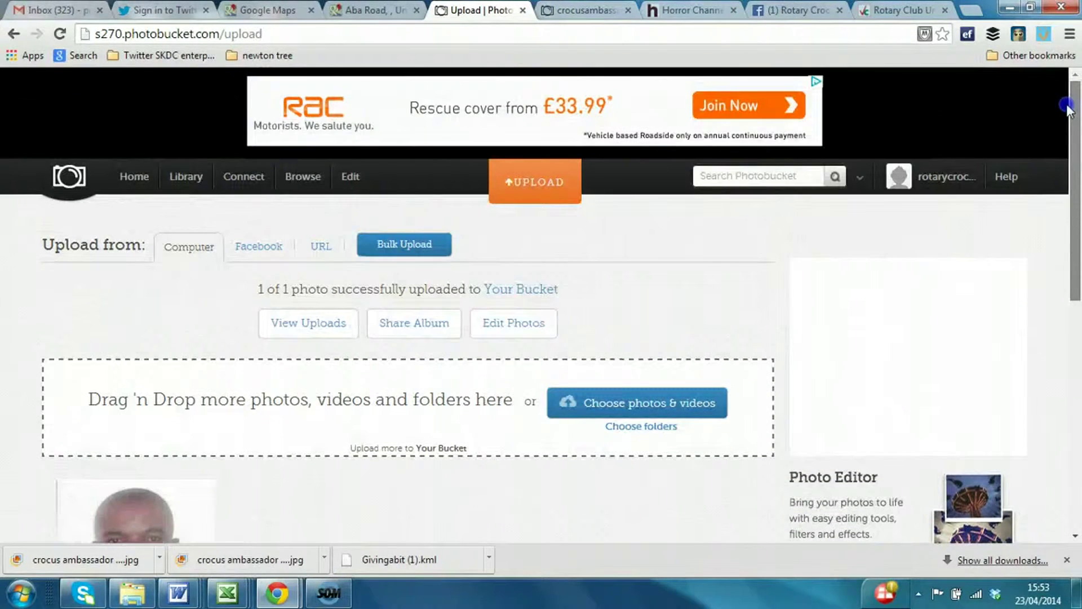
pyautogui.click(361, 10)
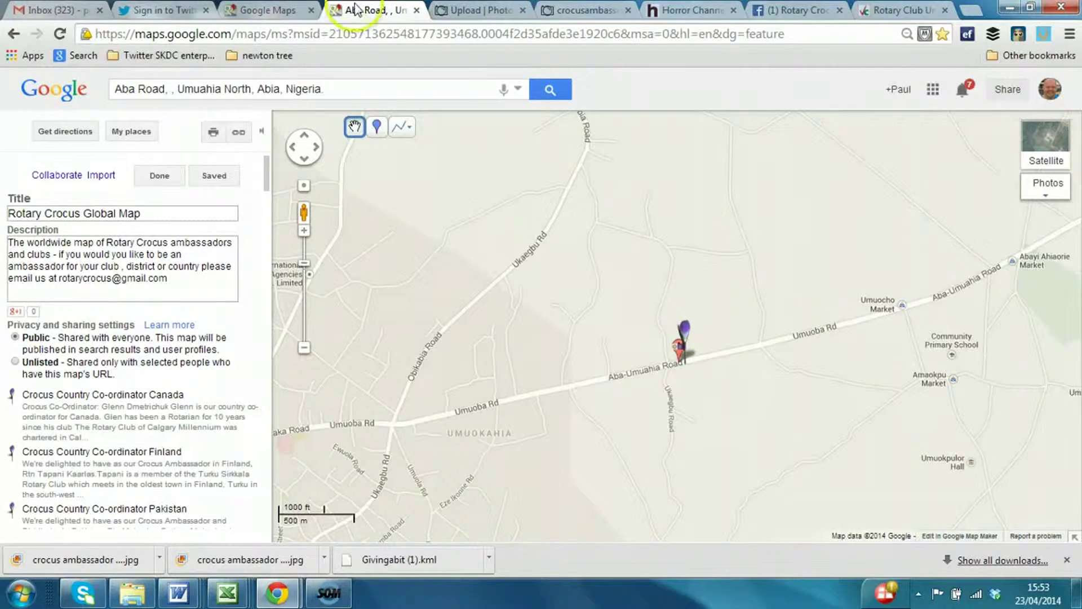
pyautogui.click(260, 10)
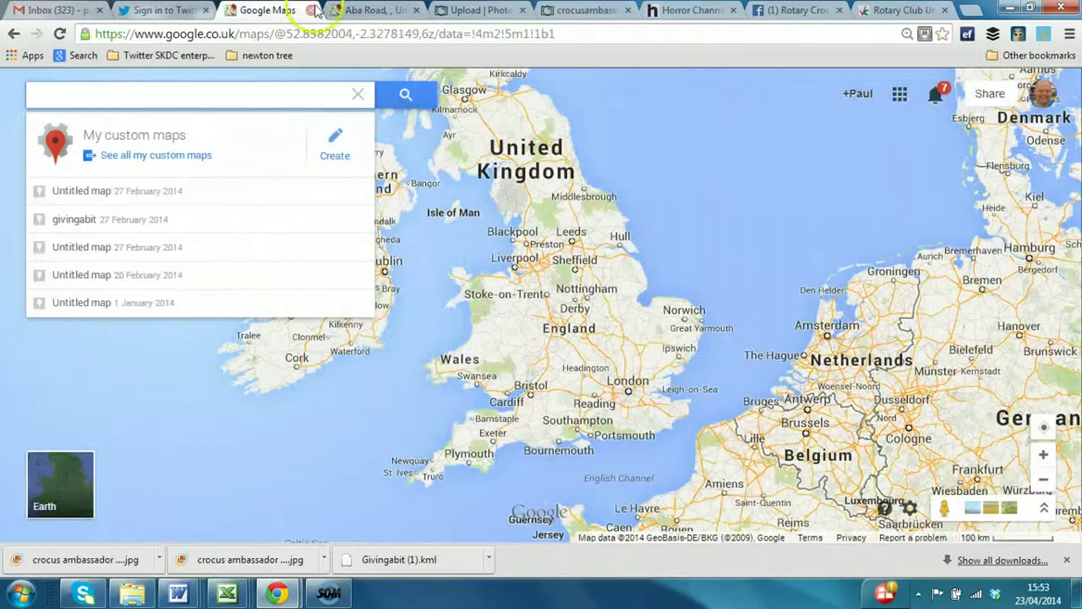
# - Accept the Crocus Ambassador placemark's title and description, then finish editing the Rotary Crocus Global Map with Done
pyautogui.click(334, 10)
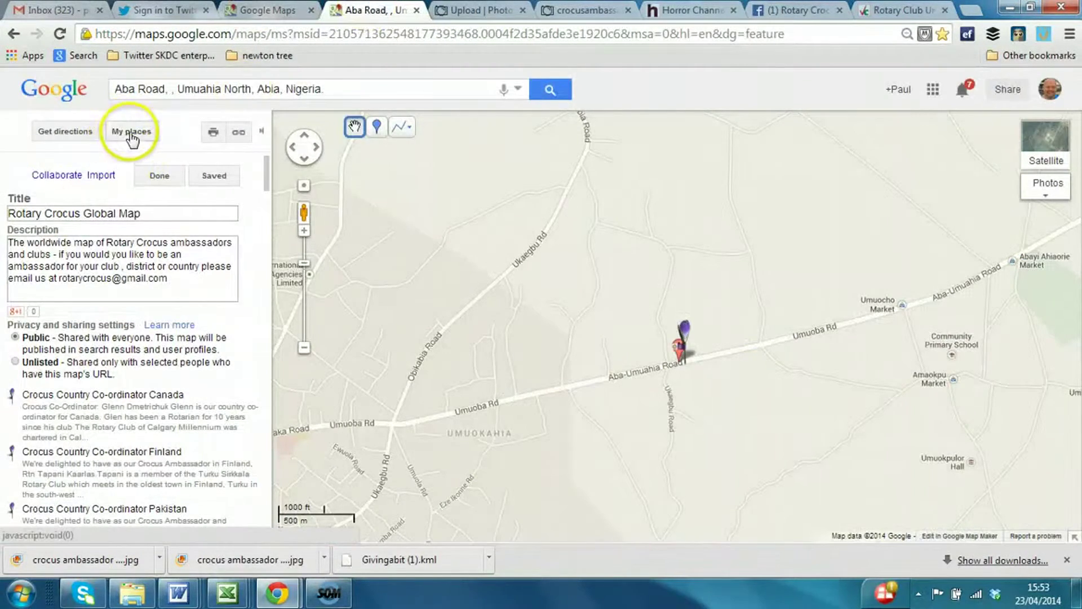
pyautogui.scroll(-15, 270, 180)
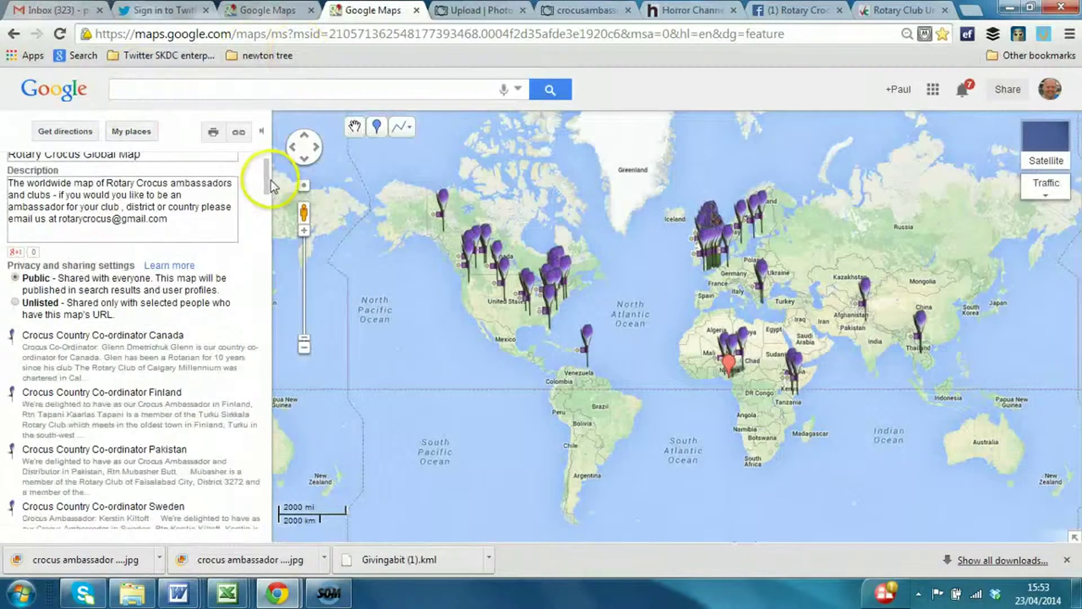
pyautogui.scroll(-10, 260, 428)
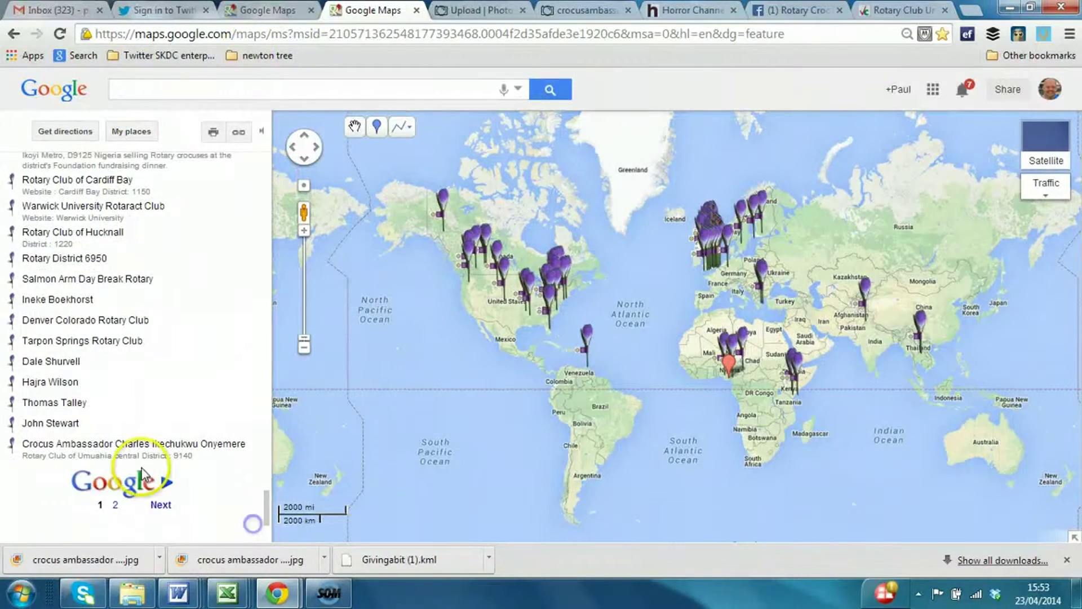
pyautogui.click(121, 448)
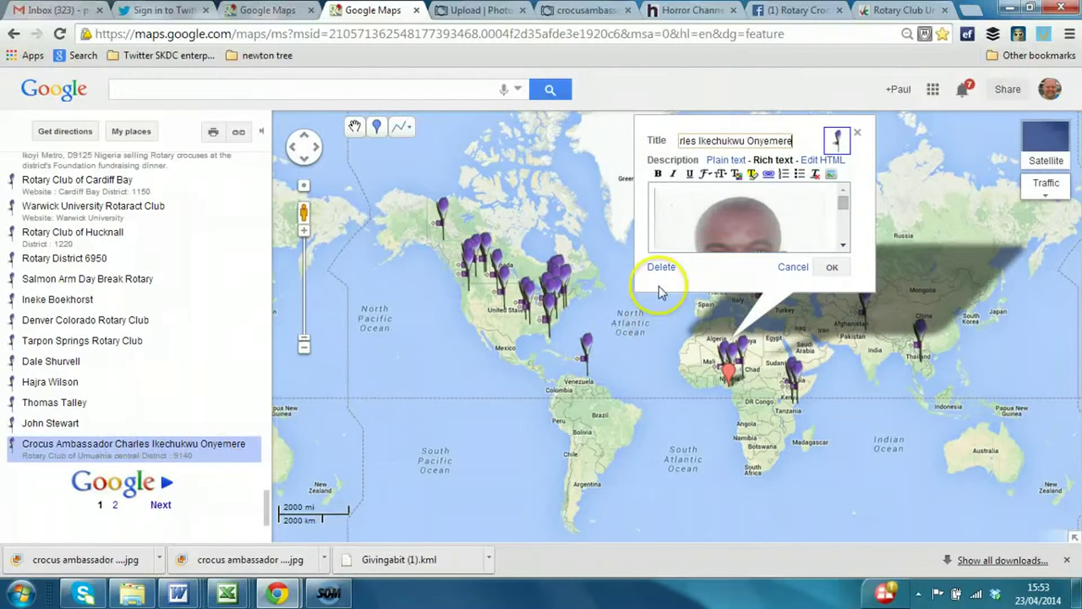
pyautogui.click(830, 269)
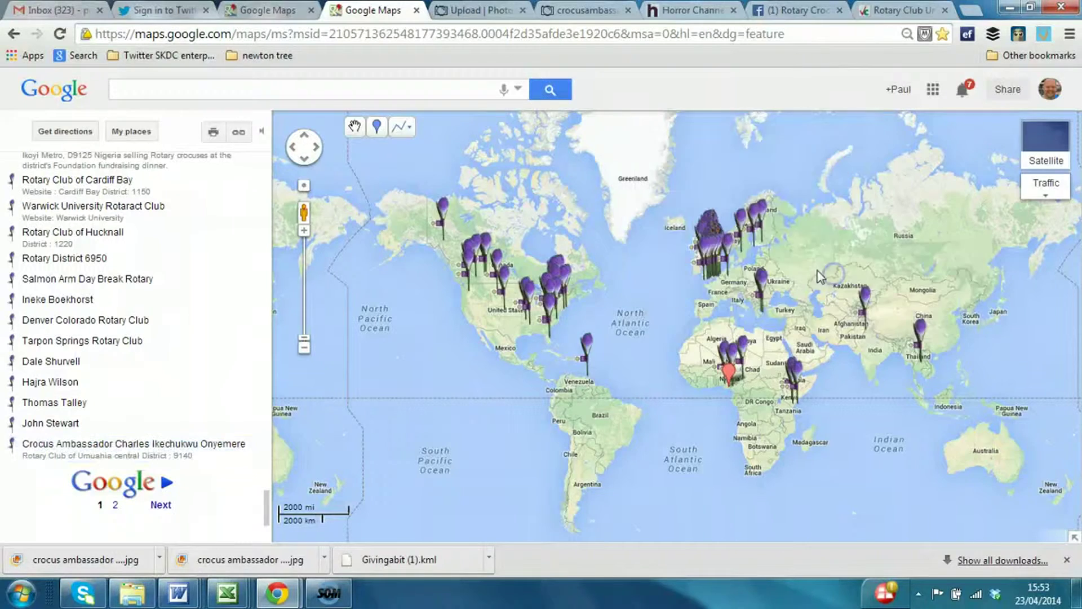
pyautogui.moveTo(266, 506); pyautogui.dragTo(218, 156)
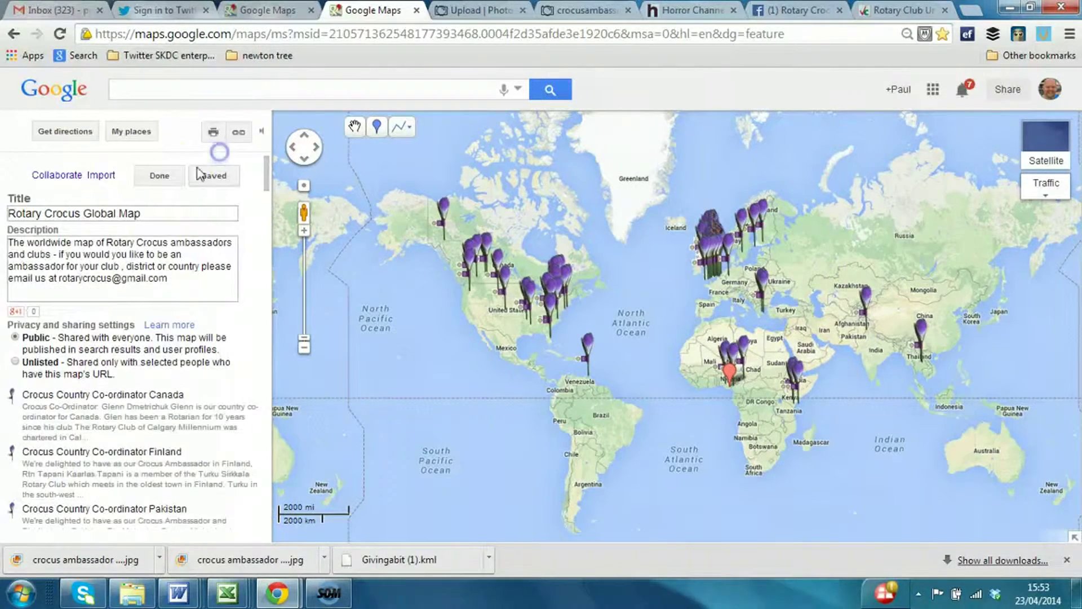
pyautogui.click(168, 179)
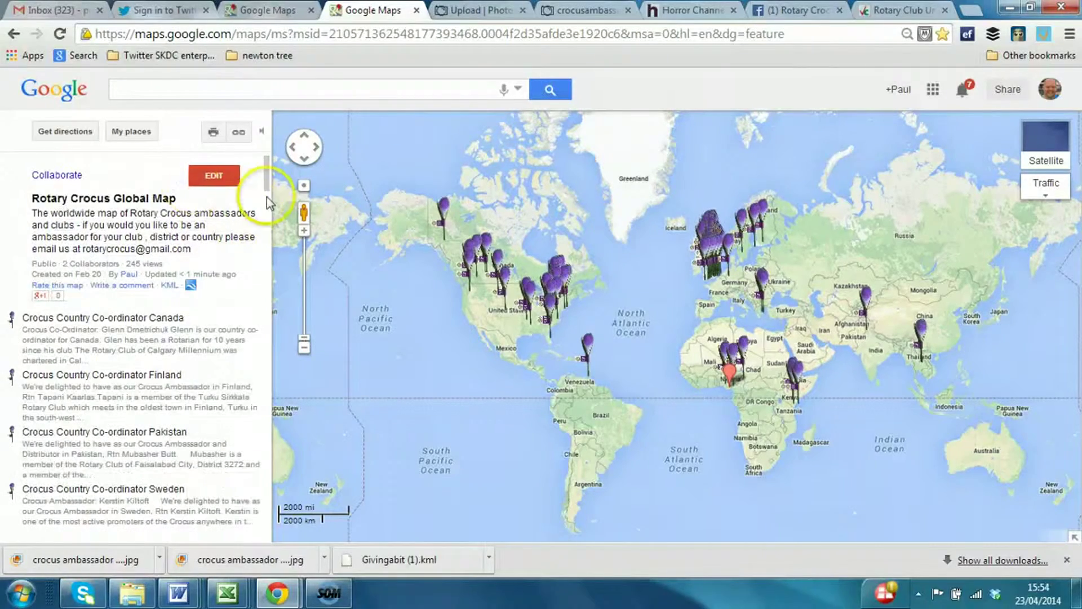
# - Open the Nigeria ambassador pin's bubble, try Directions and Search nearby, then Zoom here
pyautogui.moveTo(269, 196); pyautogui.dragTo(258, 526)
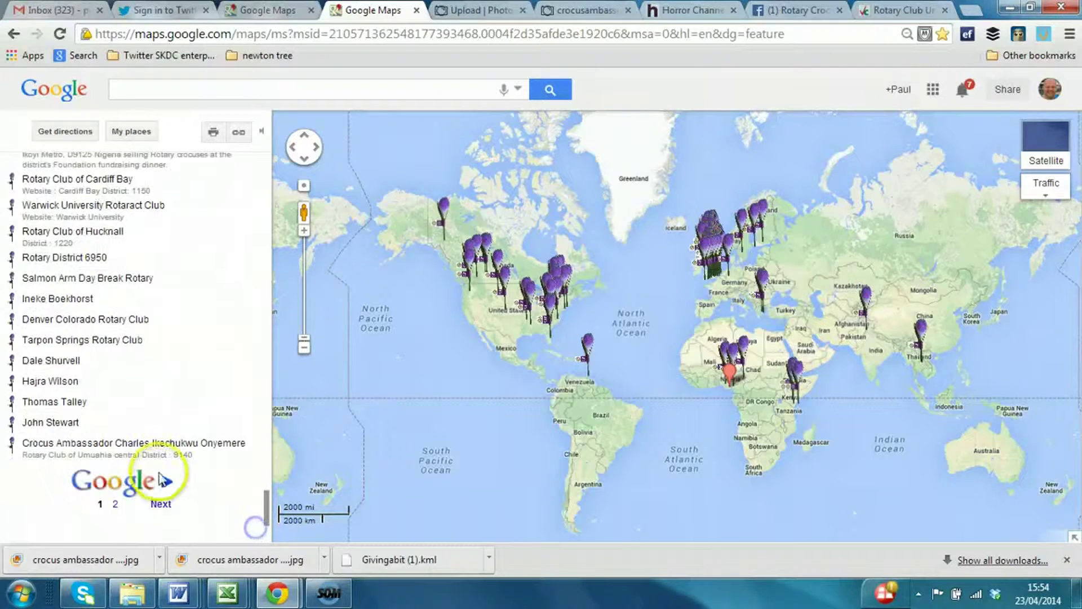
pyautogui.click(165, 448)
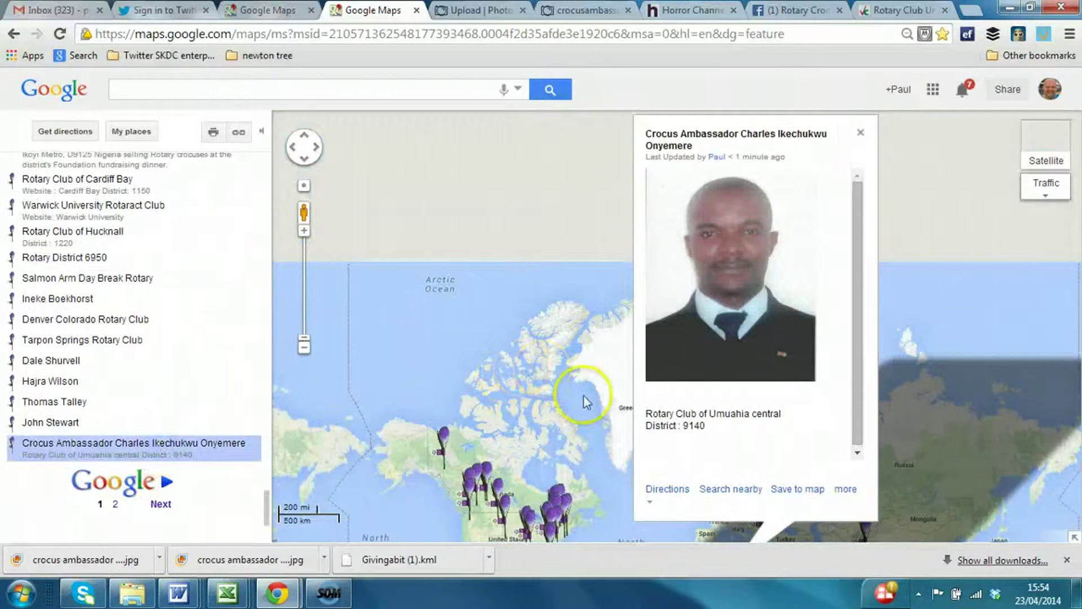
pyautogui.click(670, 491)
pyautogui.click(725, 489)
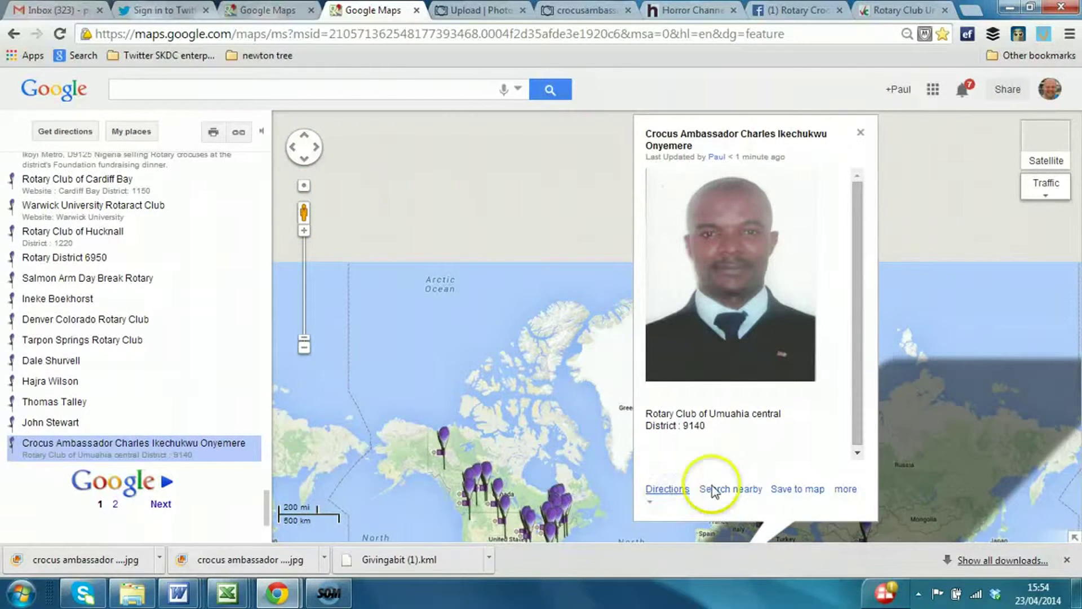
pyautogui.click(836, 489)
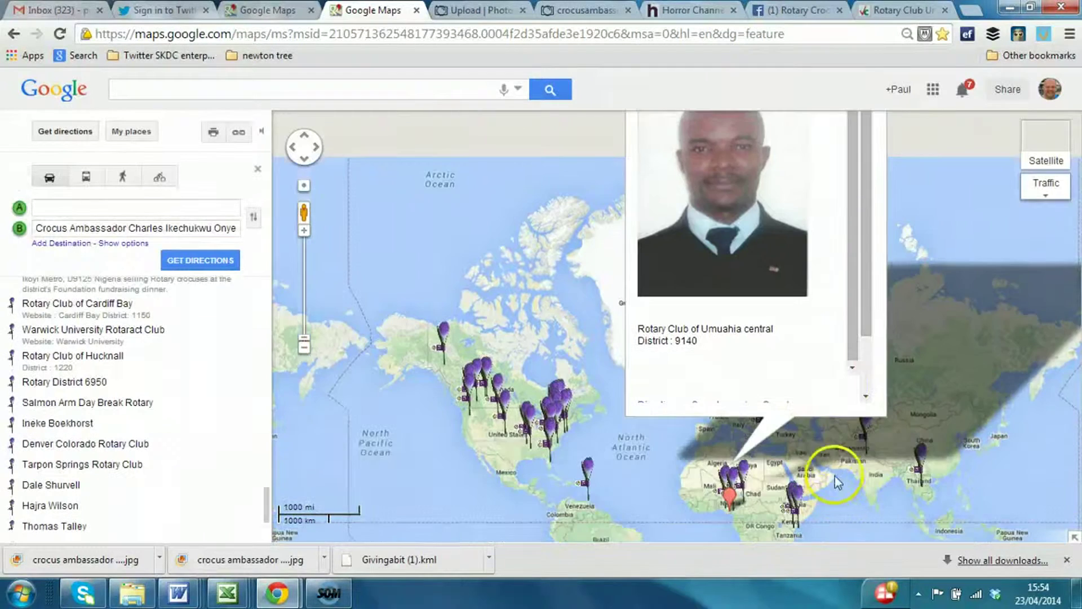
pyautogui.moveTo(850, 341); pyautogui.dragTo(848, 299)
pyautogui.click(837, 489)
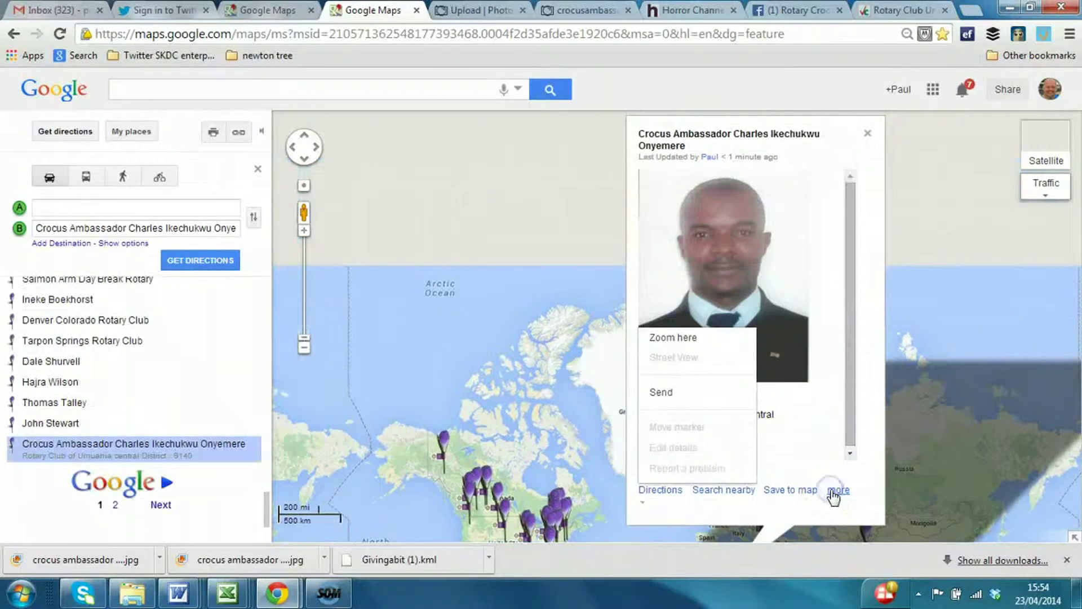
pyautogui.click(671, 334)
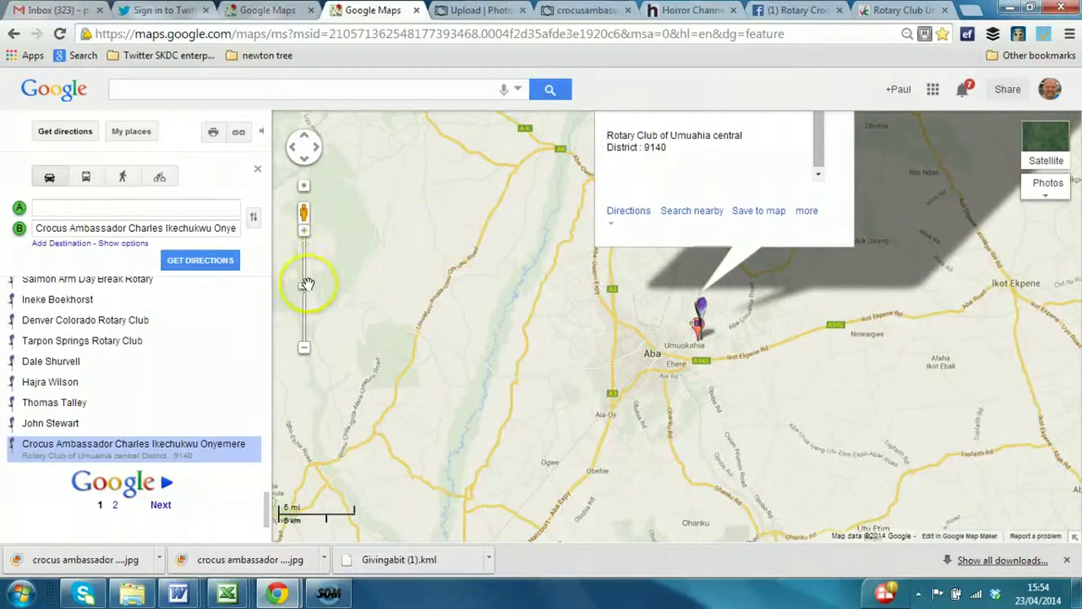
# - Zoom out to the Niger Delta and Gulf of Guinea, then show My places
pyautogui.moveTo(305, 288); pyautogui.dragTo(304, 302)
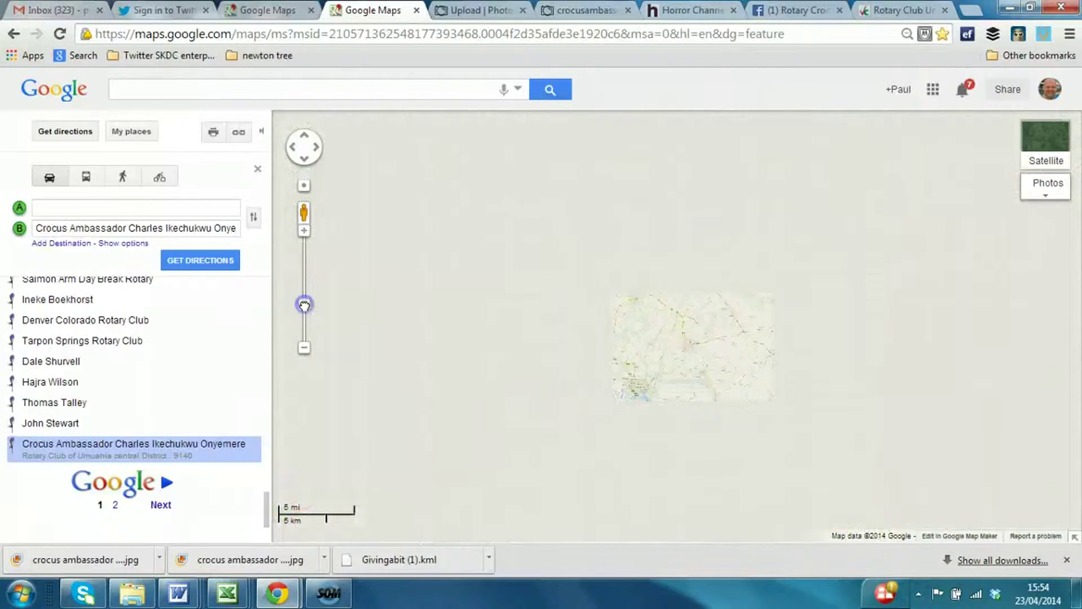
pyautogui.moveTo(304, 304); pyautogui.dragTo(305, 320)
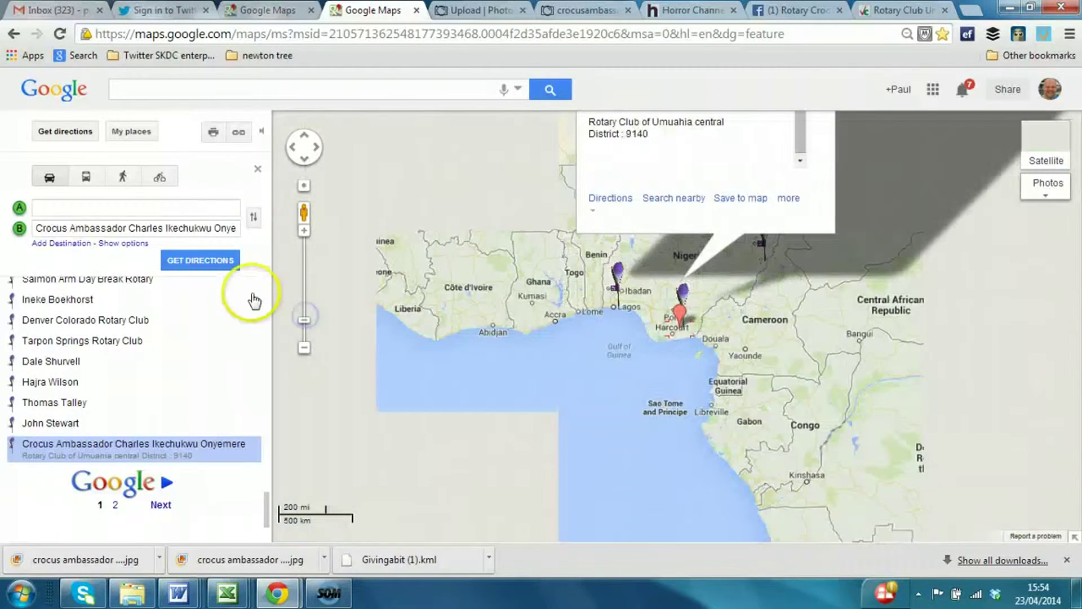
pyautogui.click(145, 132)
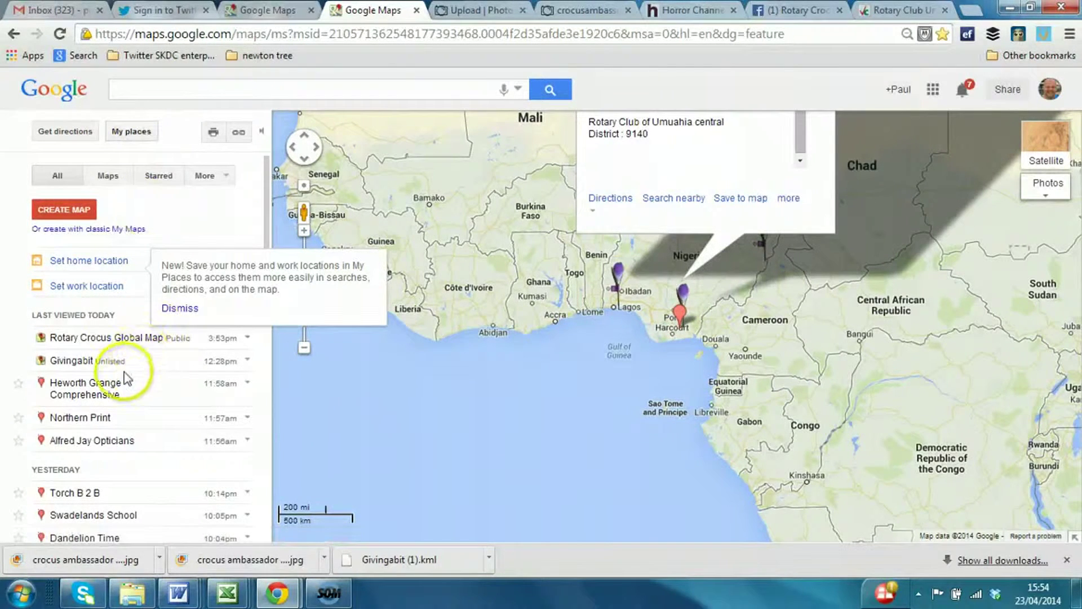
# - Reopen Rotary Crocus Global Map and view Priorsford, Maple Ridge, District 7070 and RIBI (District 1250) markers
pyautogui.click(116, 338)
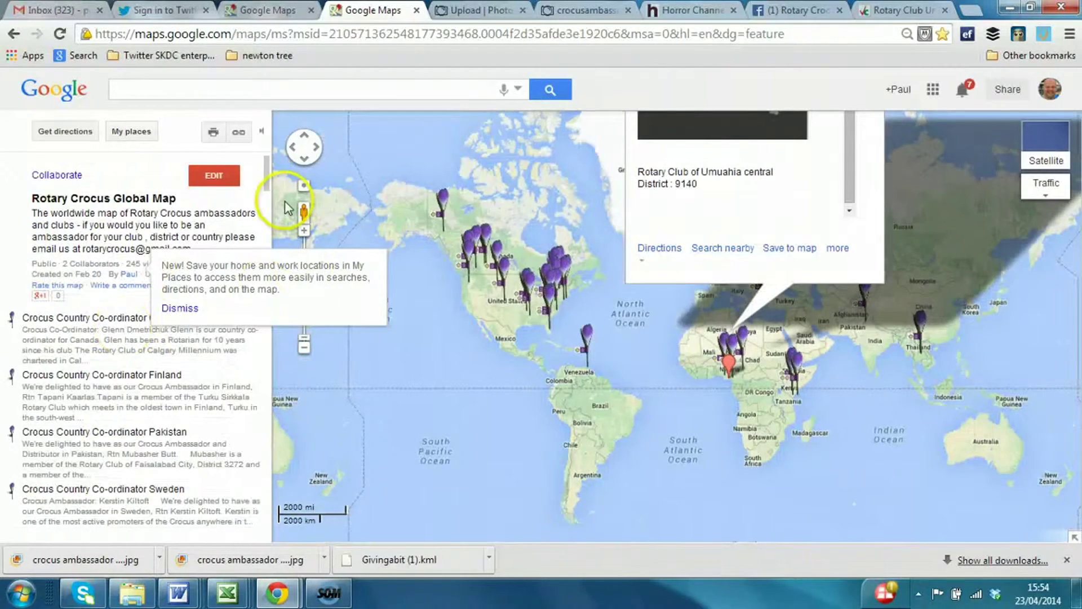
pyautogui.moveTo(268, 174); pyautogui.dragTo(271, 245)
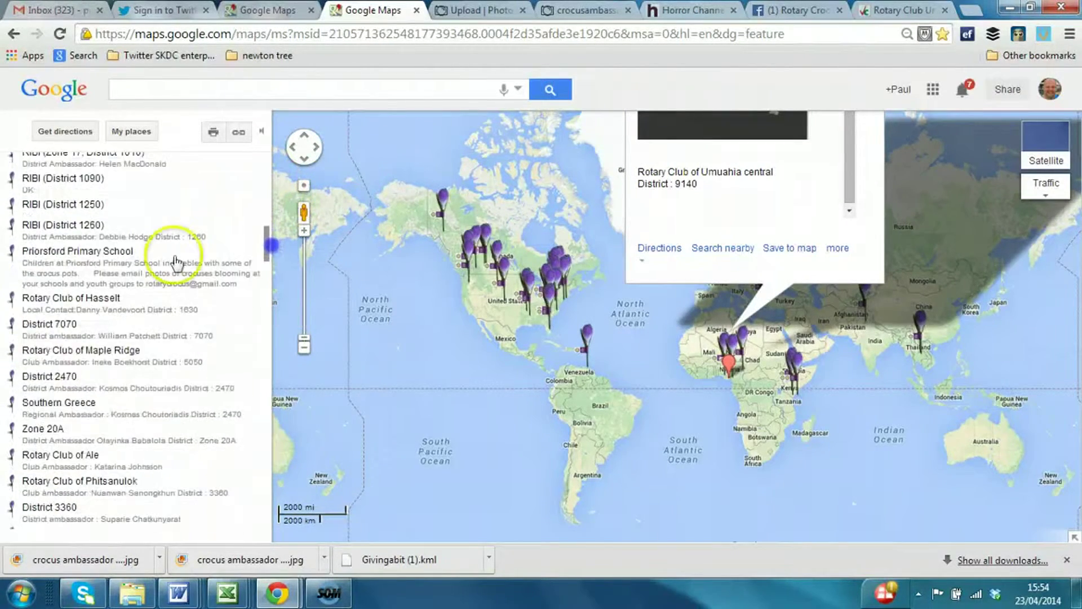
pyautogui.click(117, 255)
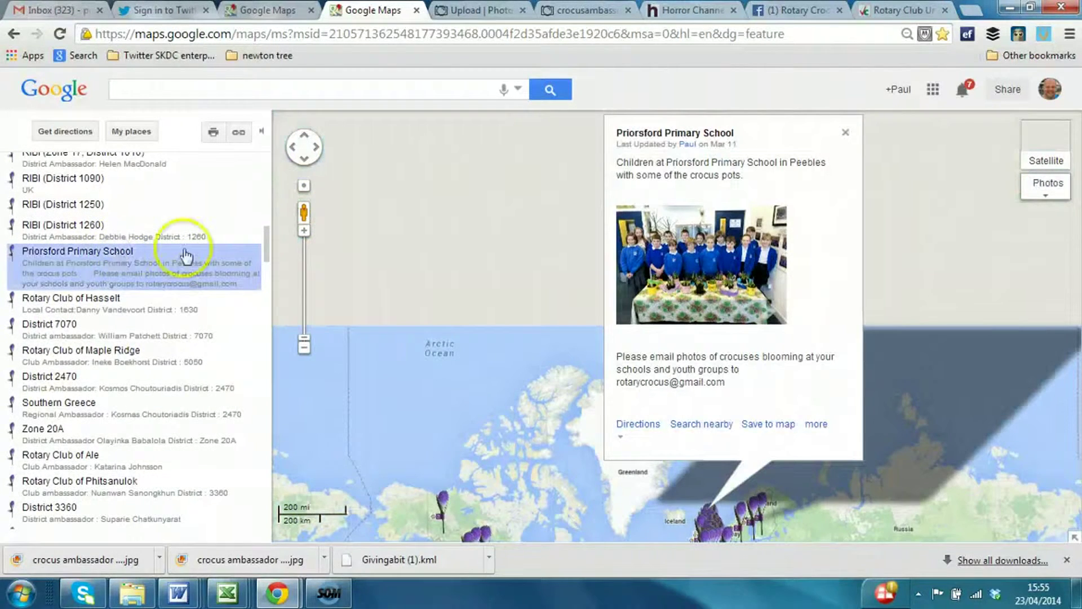
pyautogui.click(80, 354)
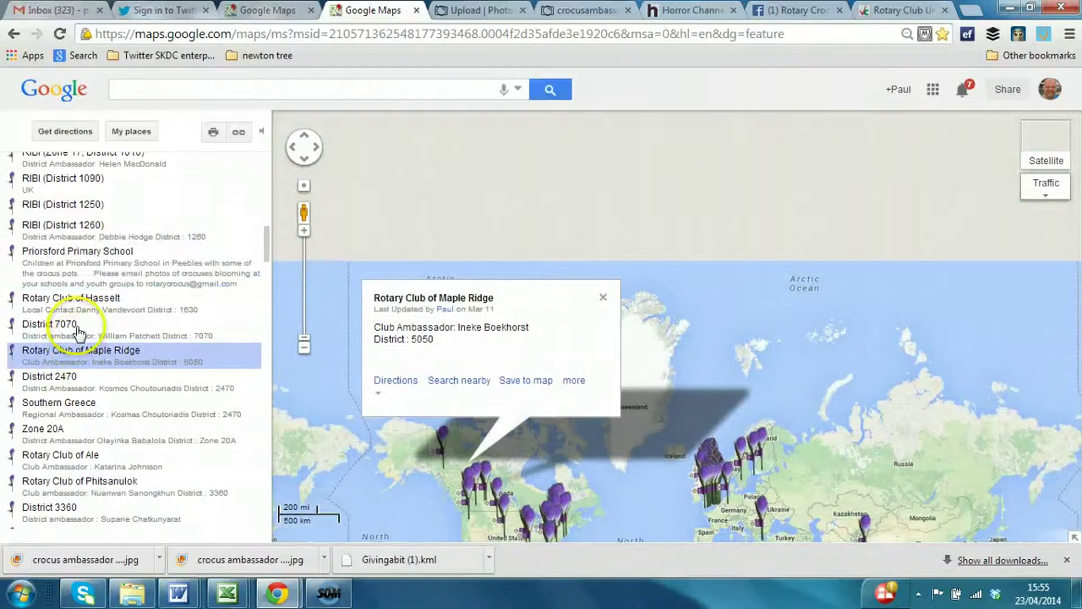
pyautogui.click(72, 332)
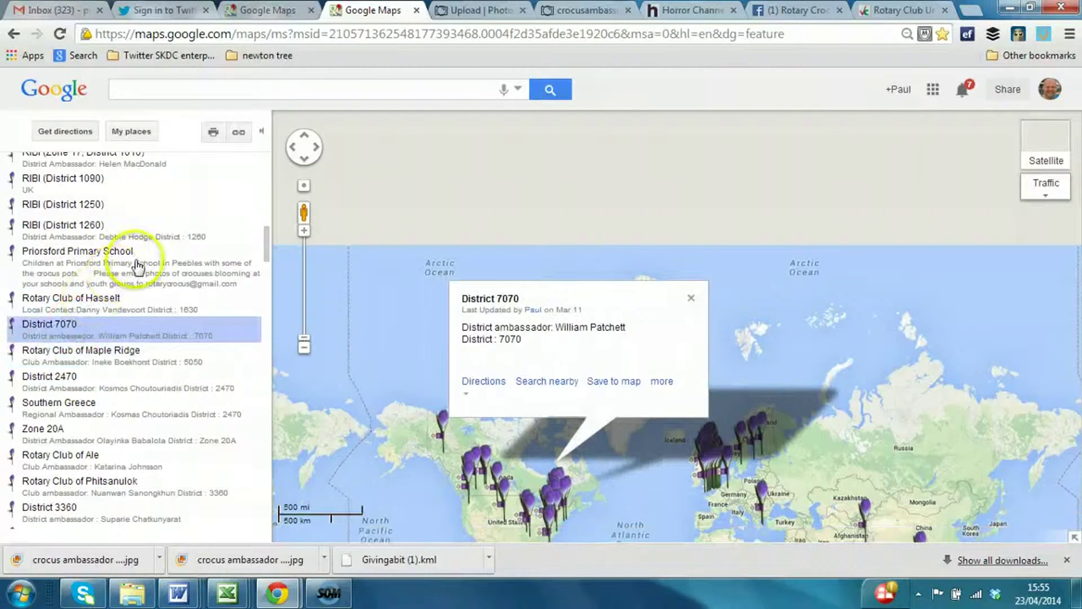
pyautogui.click(93, 206)
pyautogui.moveTo(269, 238); pyautogui.dragTo(261, 150)
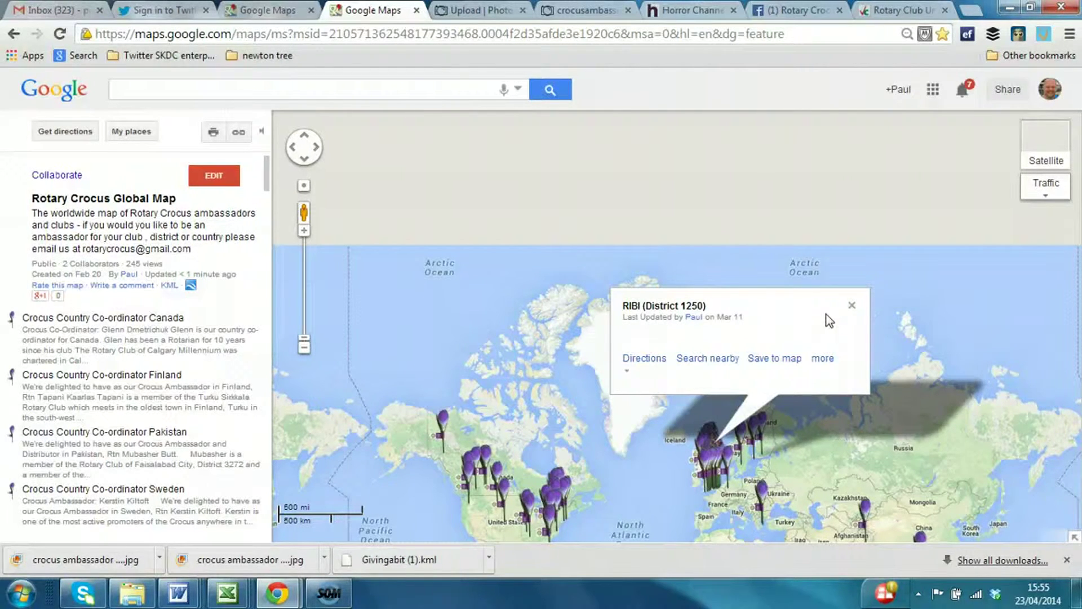
pyautogui.click(711, 466)
pyautogui.click(268, 185)
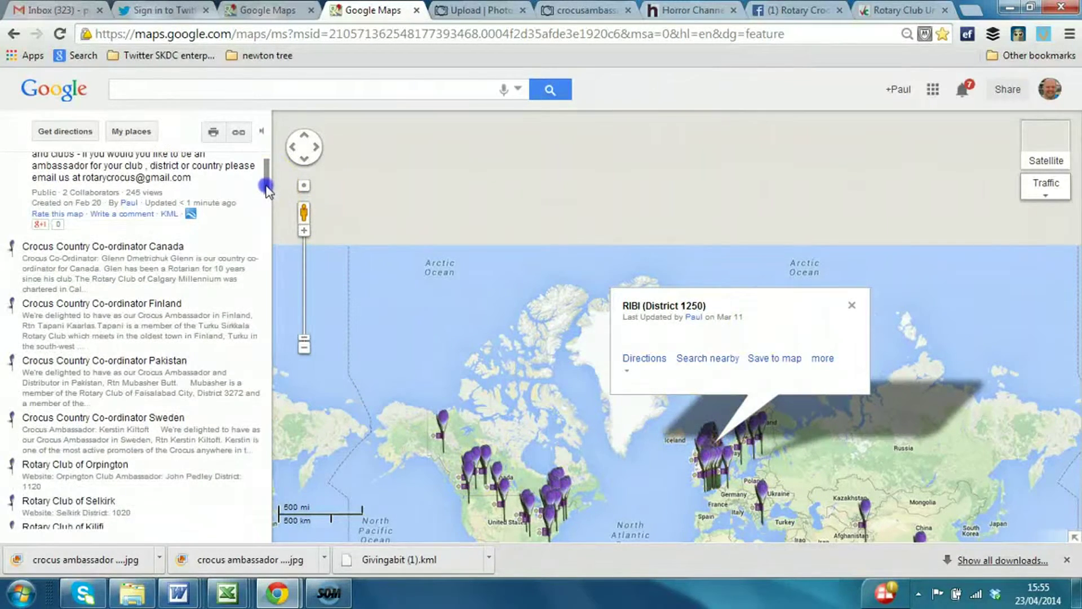
pyautogui.moveTo(266, 186)
pyautogui.mouseDown()
pyautogui.moveTo(264, 162)
pyautogui.moveTo(268, 176)
pyautogui.mouseUp()
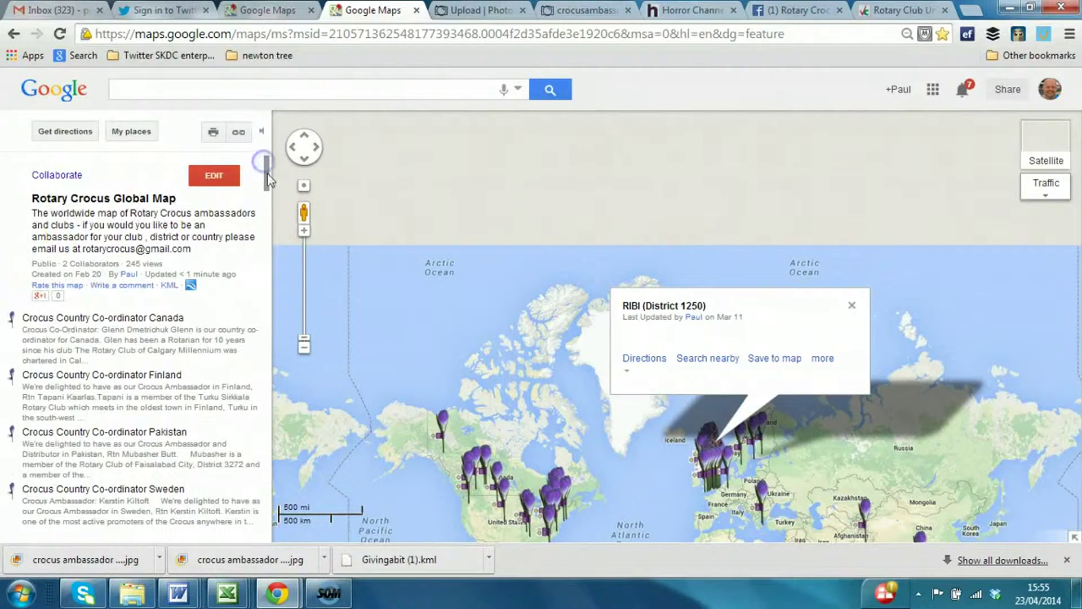